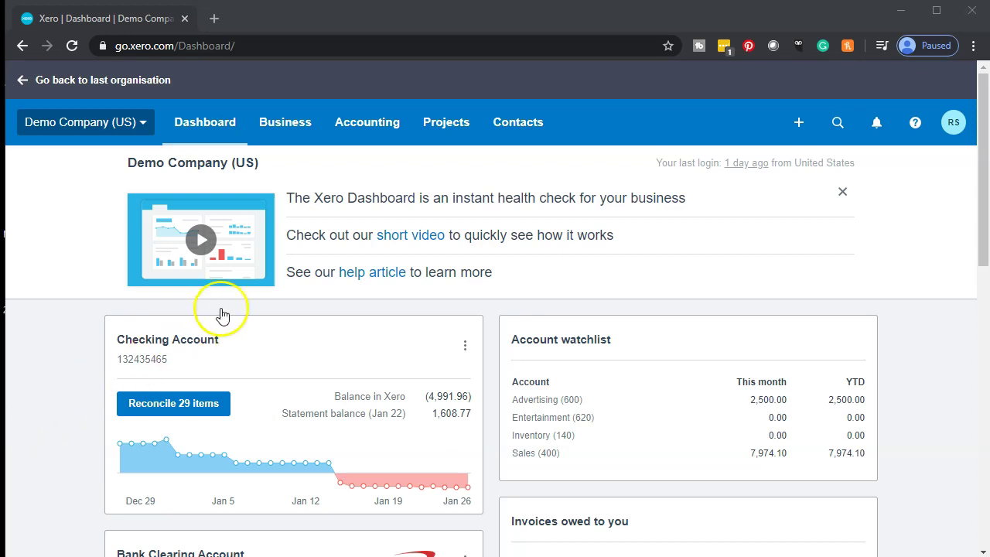
Open the Balance Sheet report for the demo company and duplicate its browser tab
click(376, 124)
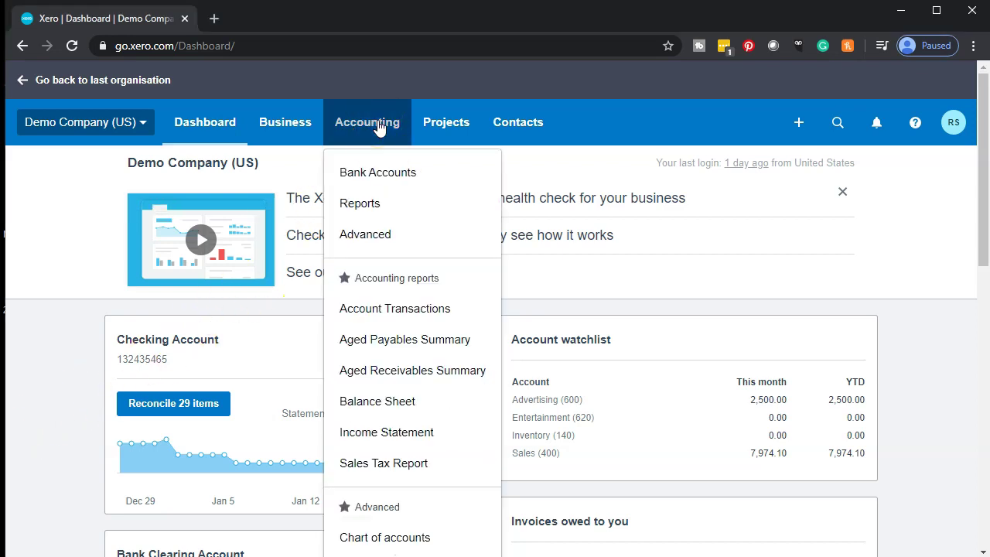
click(397, 400)
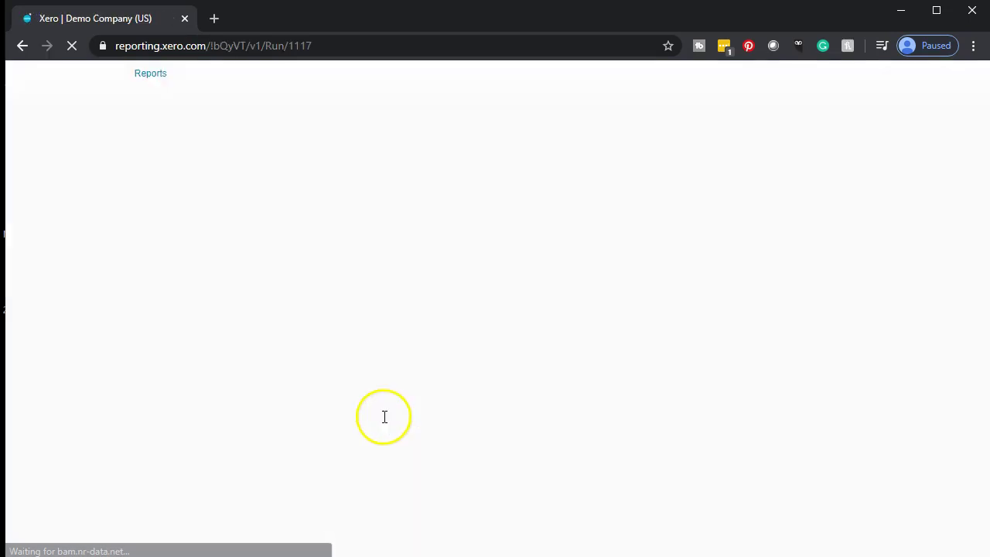
right_click(122, 21)
click(141, 74)
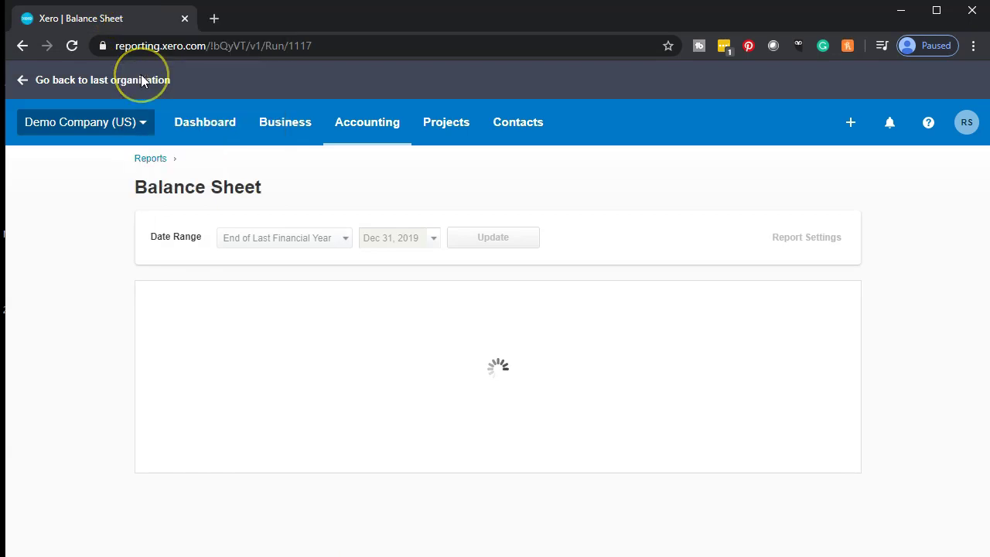
click(121, 220)
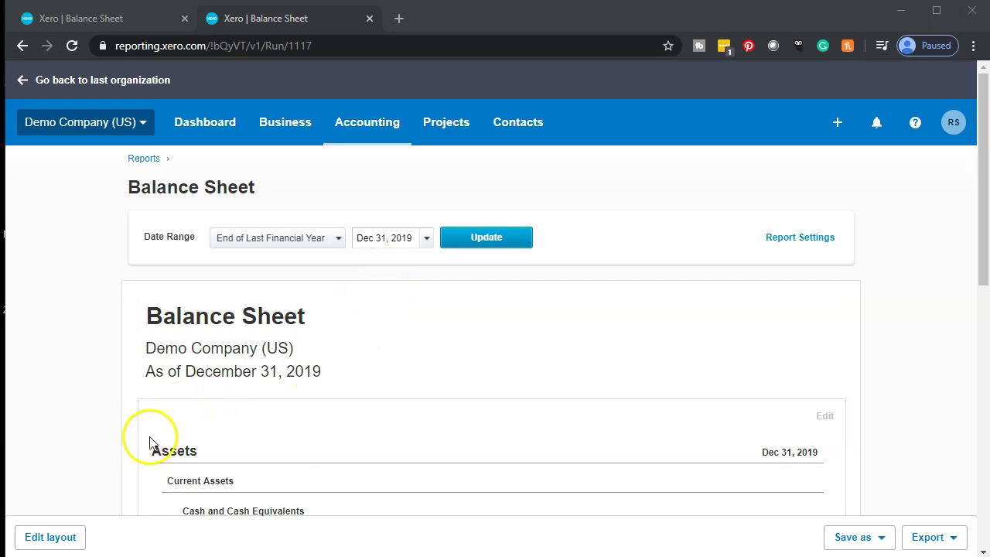
Enlarge the duplicated balance sheet to 125% and examine its Assets section, including Accounts Receivable
key(ctrl+equal)
key(ctrl+equal)
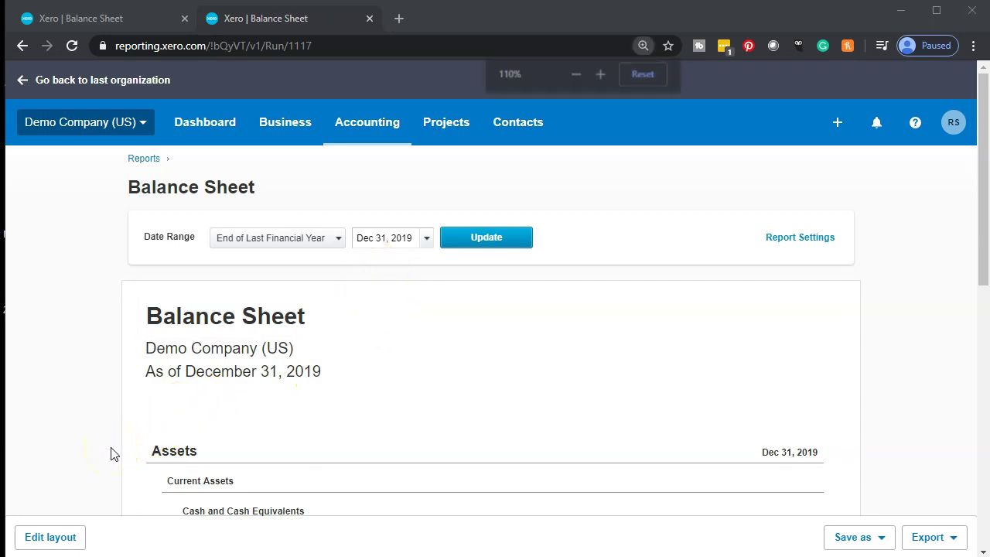
scroll(111, 454, down, 4)
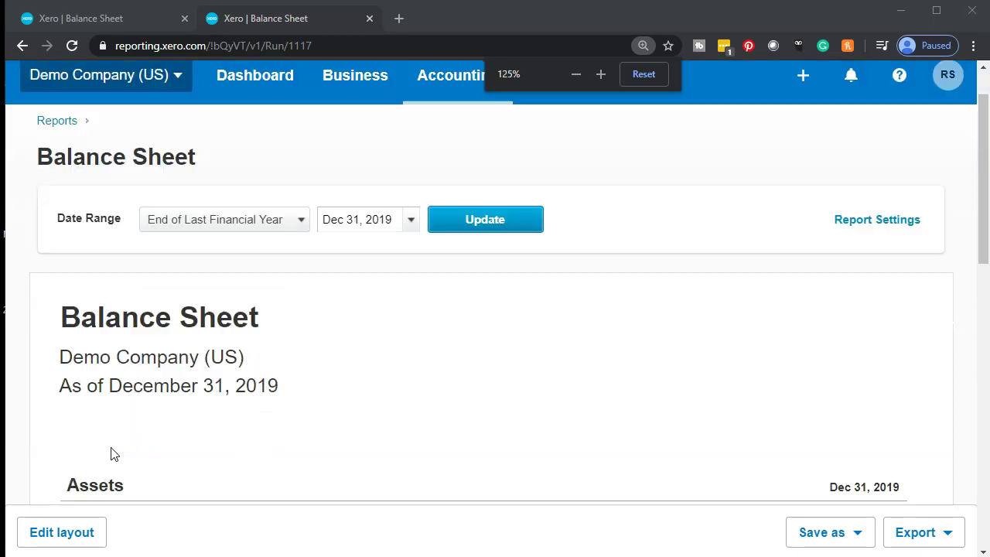
scroll(110, 454, down, 1)
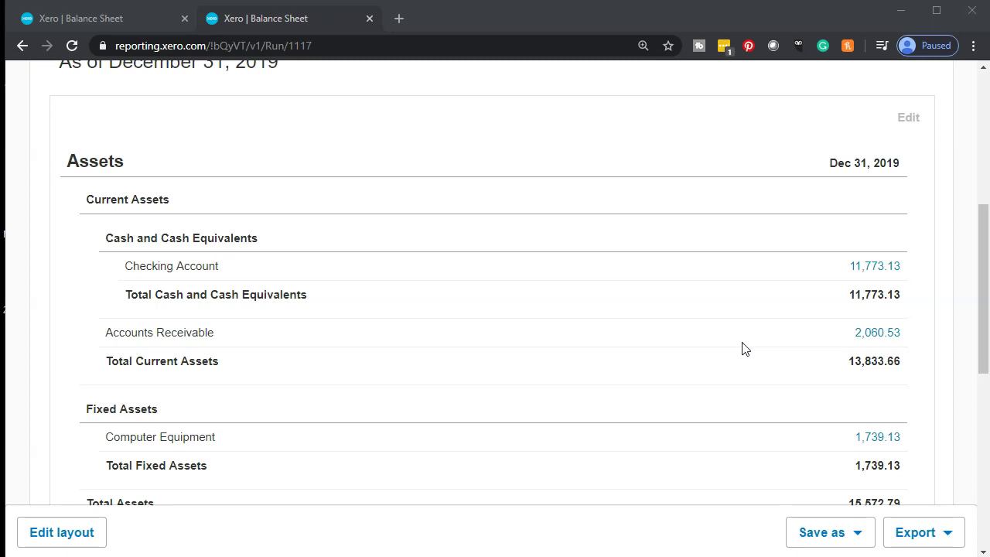
Examine the account transactions behind the Accounts Receivable balance, and return to the balance sheet
click(873, 340)
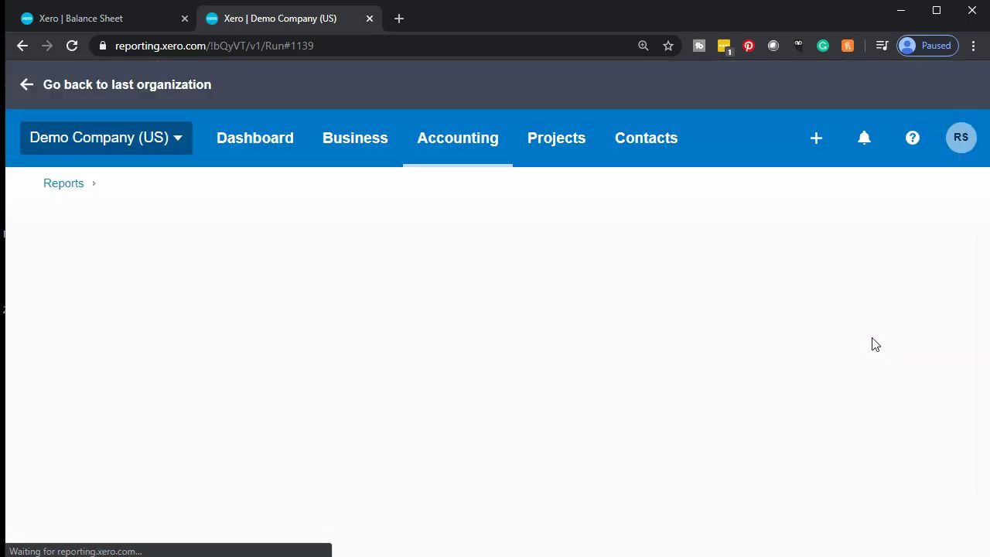
click(864, 345)
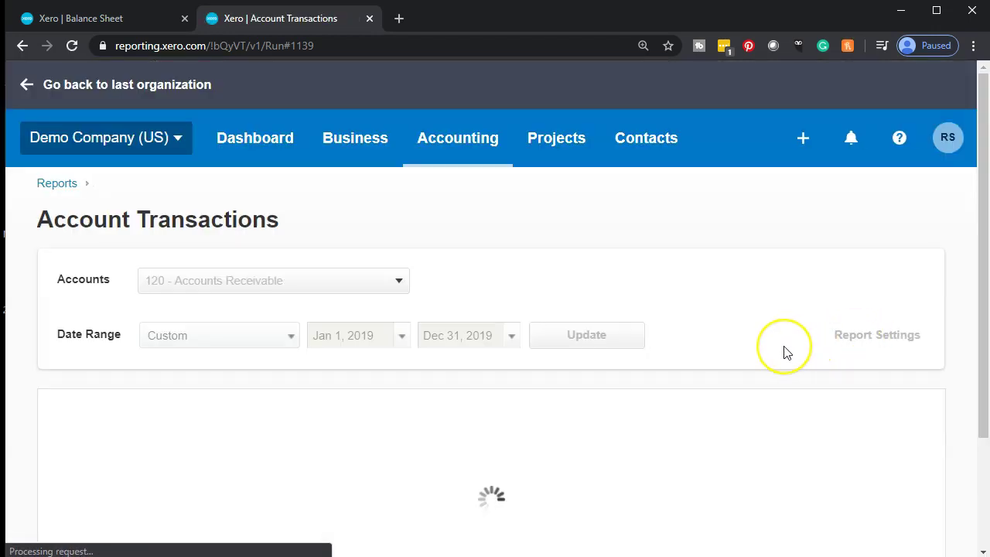
scroll(786, 352, down, 2)
scroll(786, 352, down, 3)
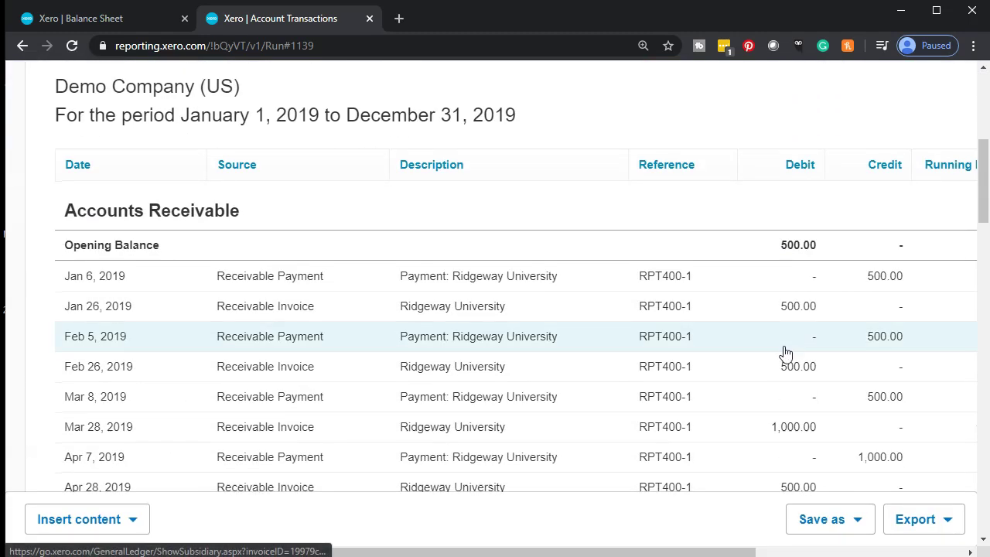
scroll(786, 353, down, 1)
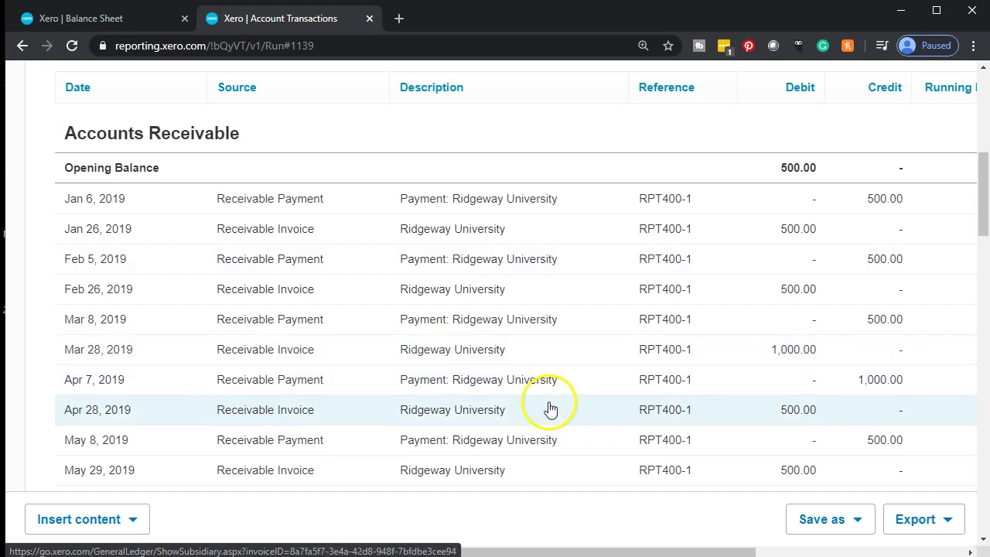
scroll(497, 387, up, 3)
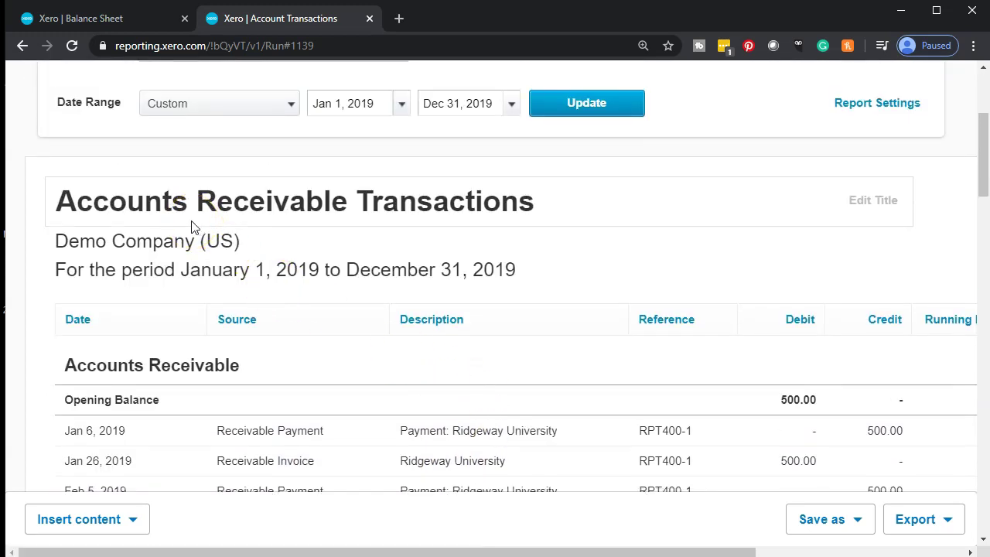
scroll(155, 263, up, 3)
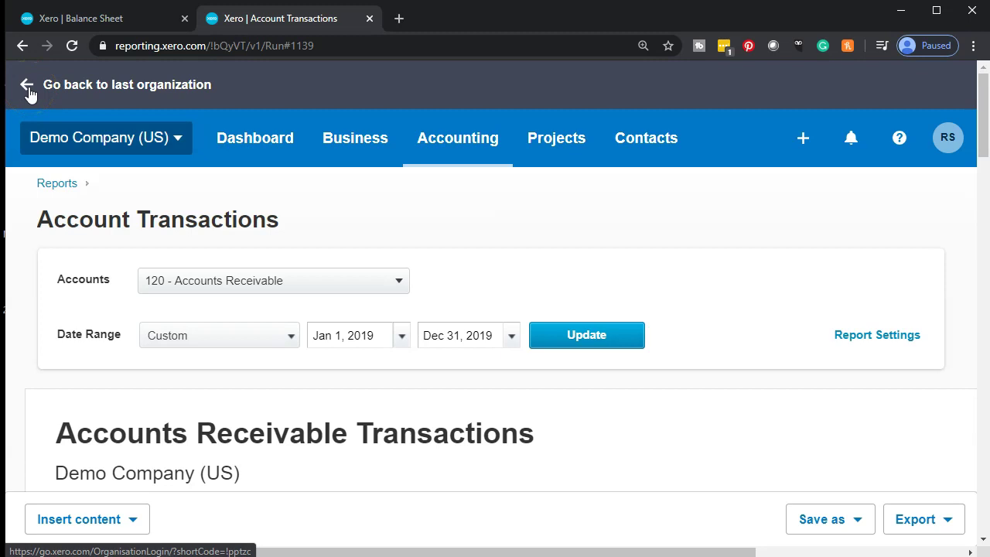
click(28, 88)
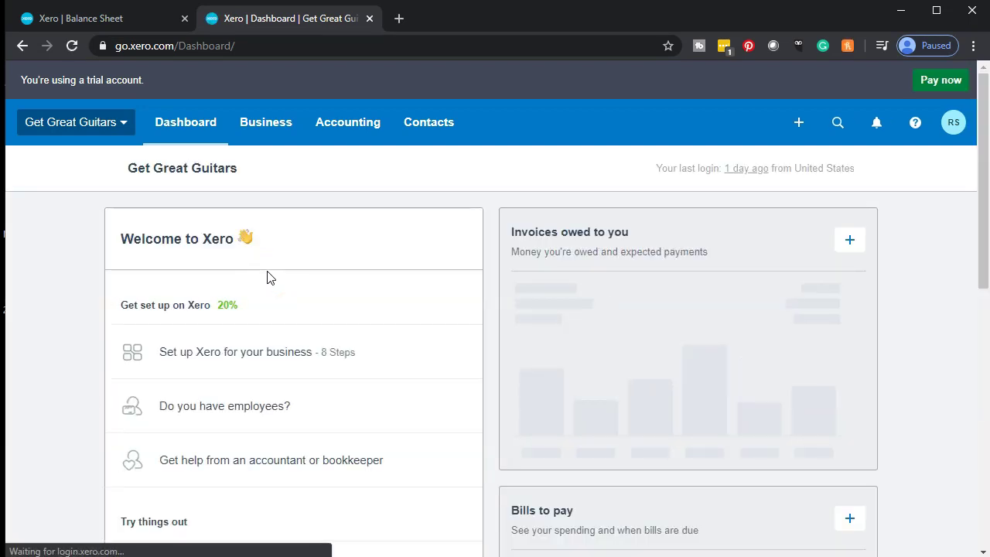
click(214, 432)
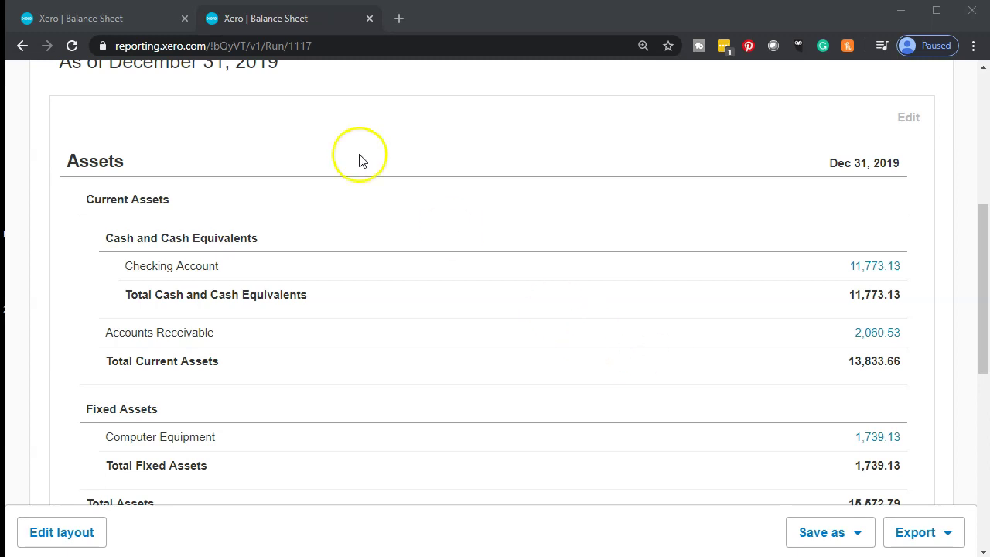
In the first browser tab, reset the page zoom to 100% and open the overview of all reports
click(146, 22)
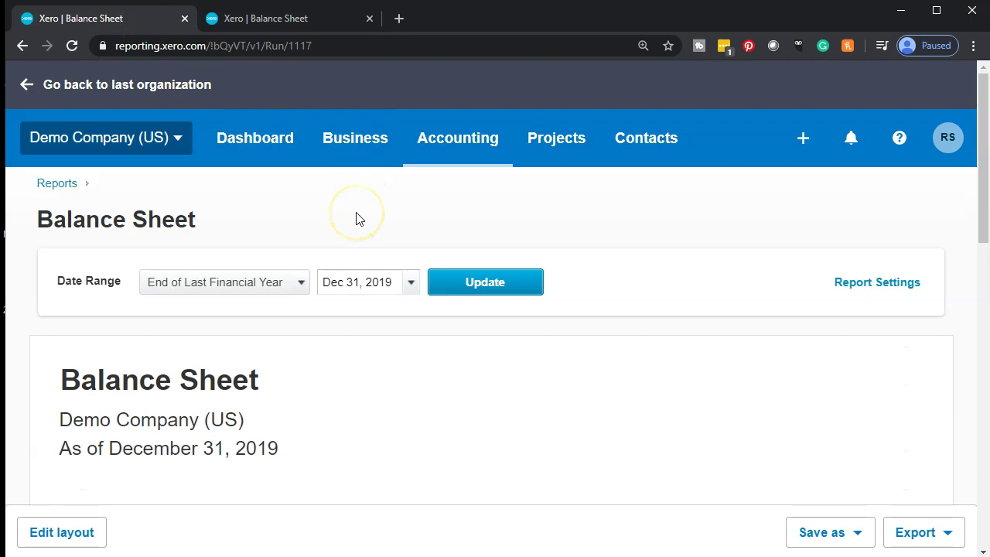
key(ctrl+minus)
key(ctrl+minus)
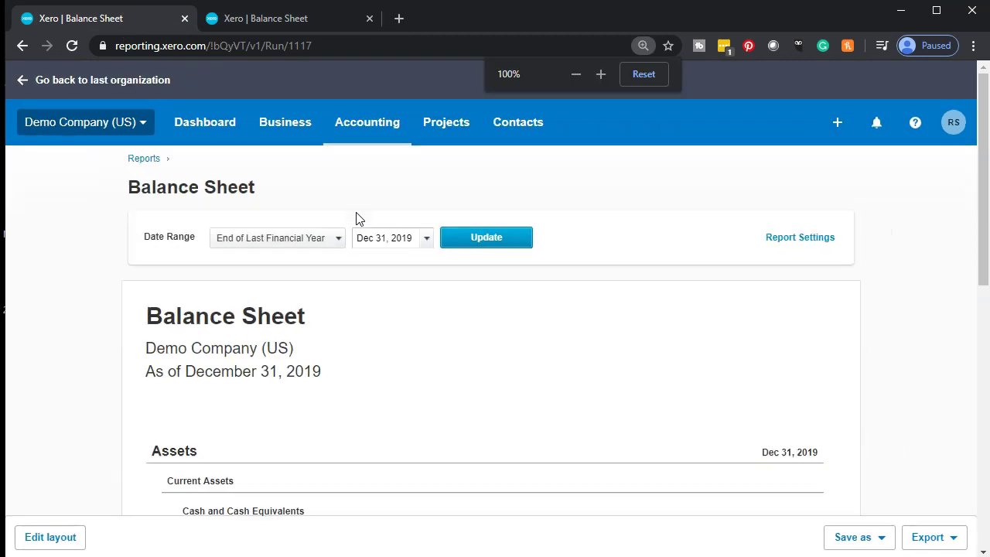
click(391, 128)
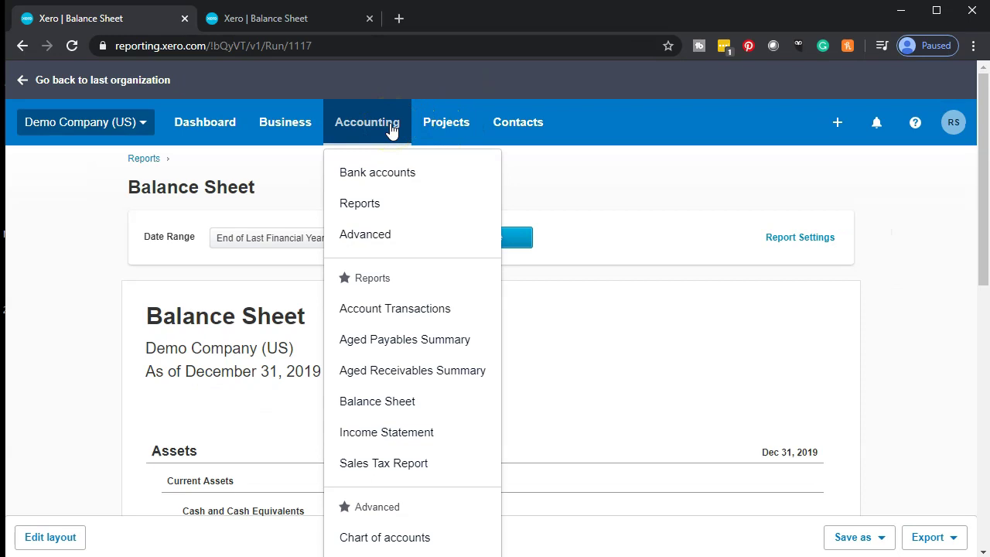
click(373, 206)
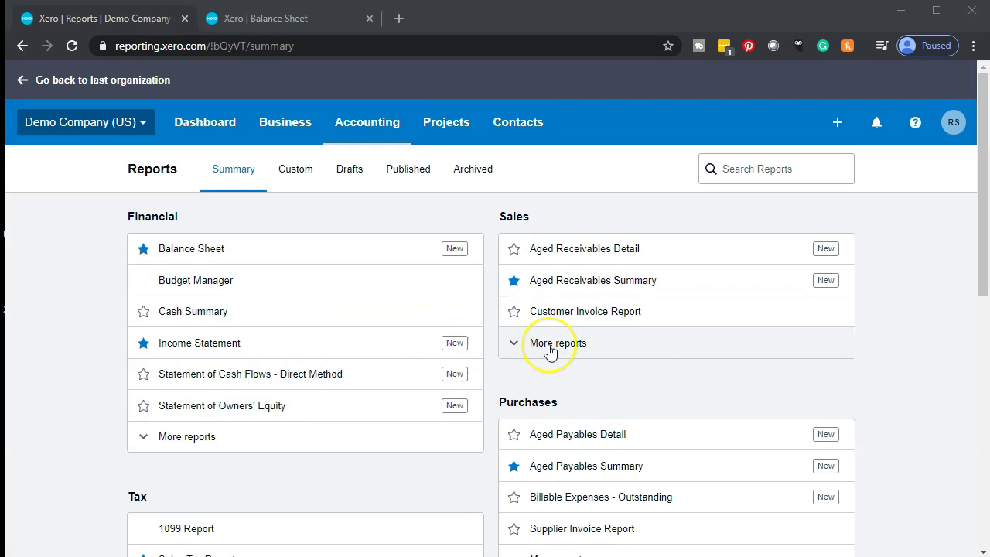
Expand the list of Sales reports and open the Aged Receivables Detail report
click(549, 348)
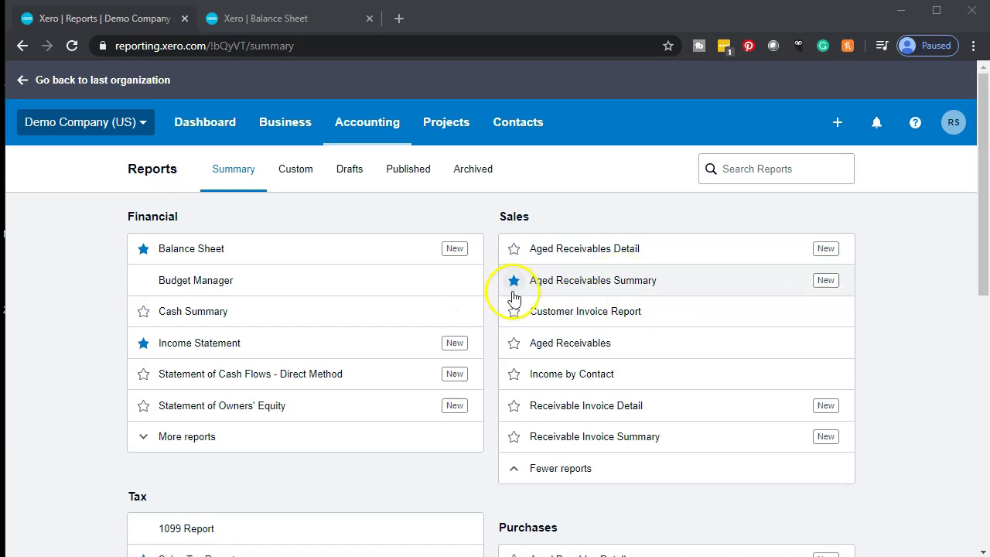
click(380, 132)
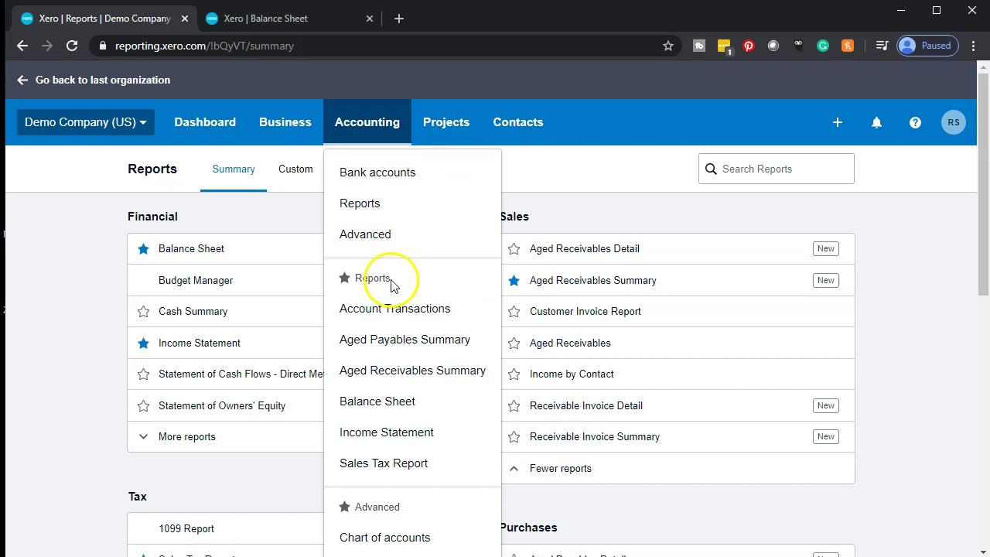
click(362, 136)
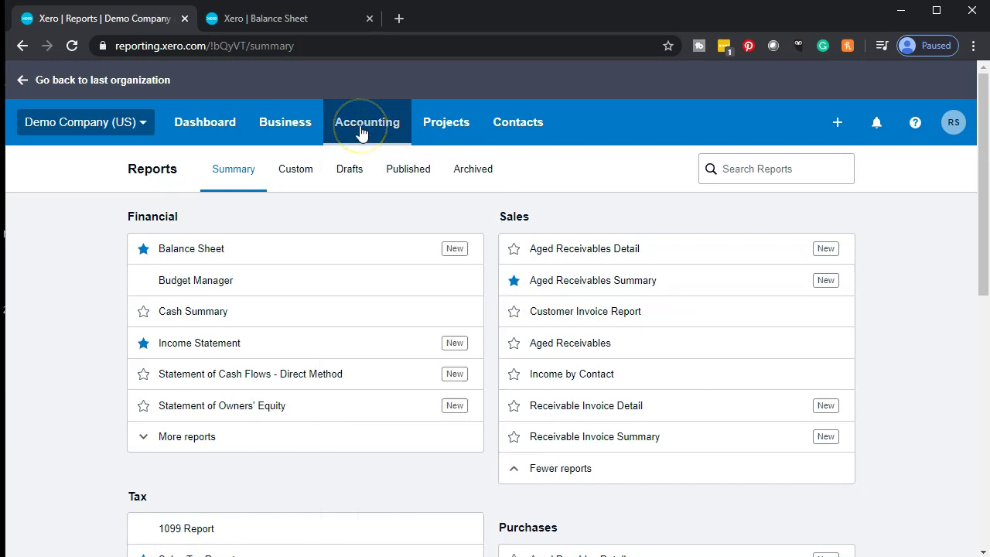
click(561, 256)
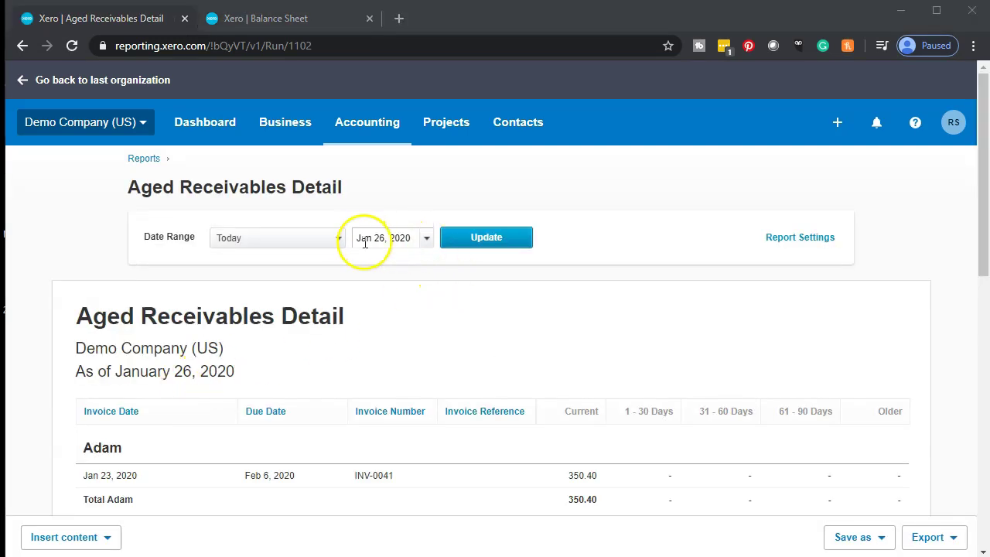
Set the Aged Receivables Detail date range to End of Last Financial Year, Dec 31, 2019, and update the report
click(338, 238)
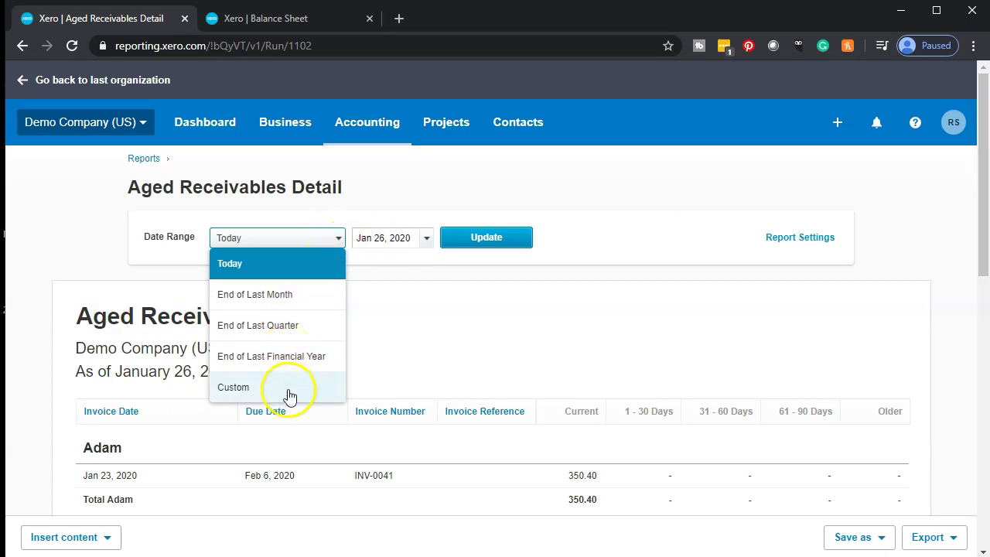
click(279, 366)
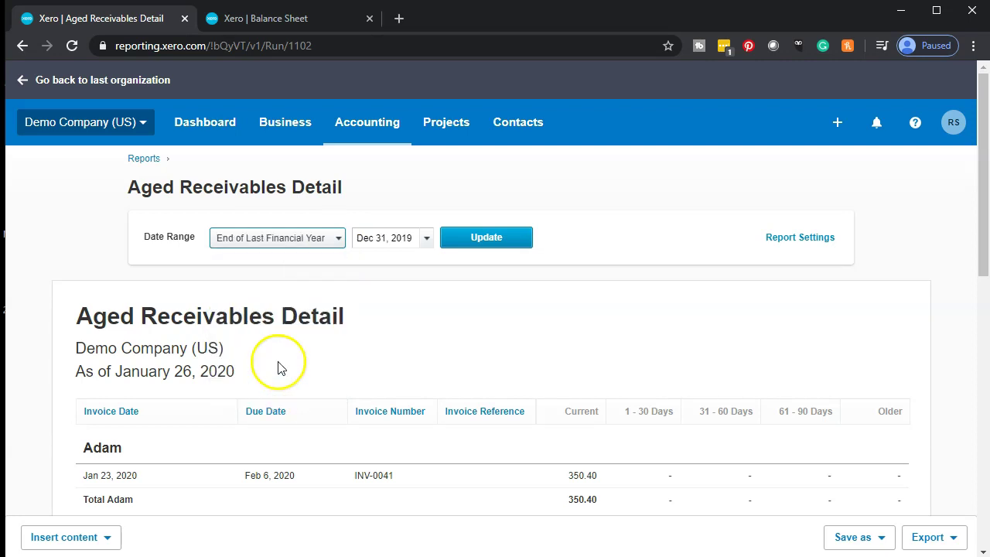
click(474, 234)
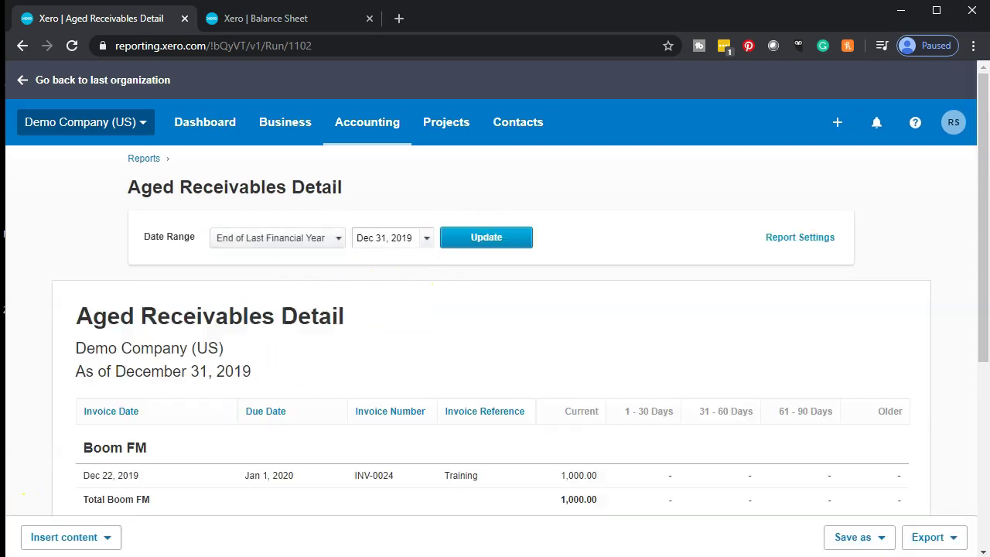
Enlarge the Aged Receivables Detail report to 110% and review each customer's outstanding invoices and the aging totals
scroll(60, 435, down, 1)
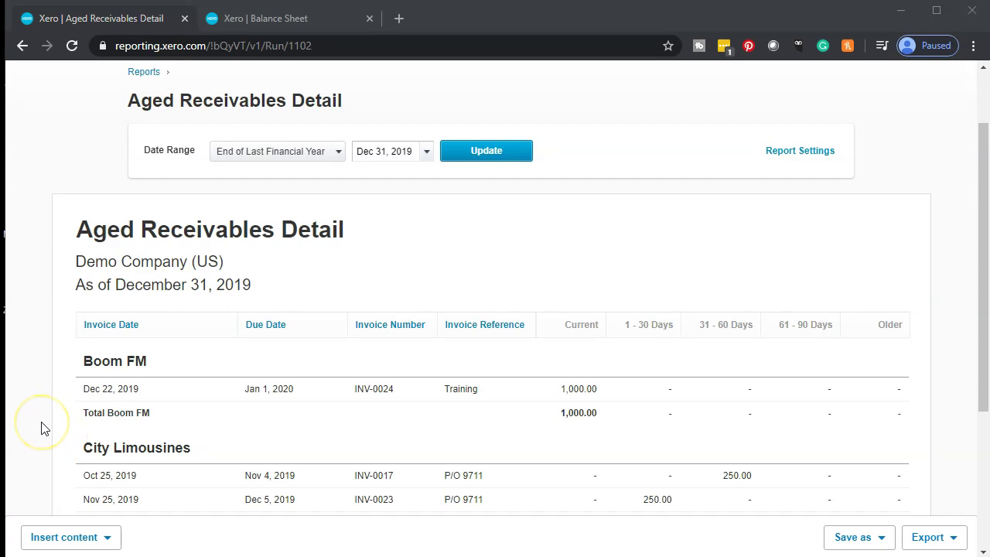
key(ctrl+plus)
key(ctrl+plus)
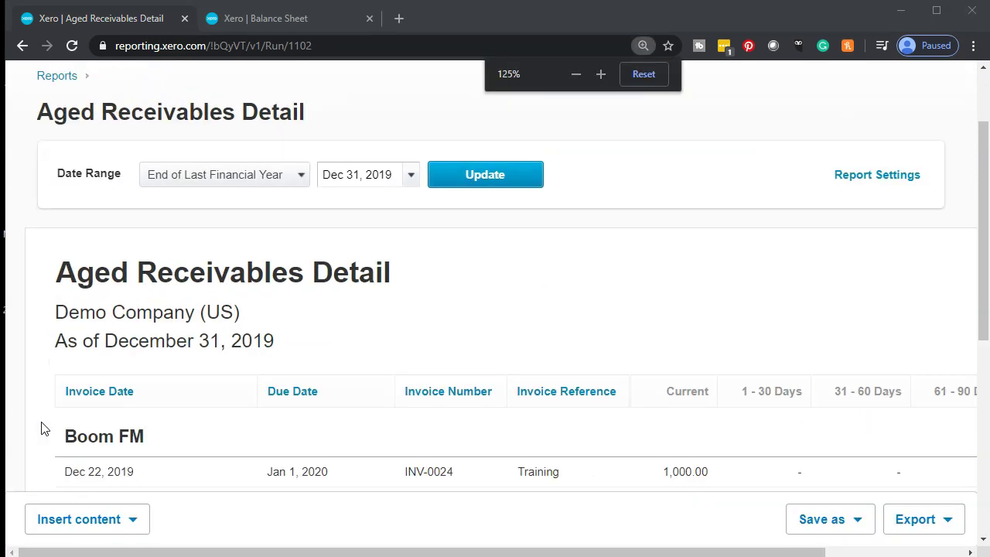
key(ctrl+minus)
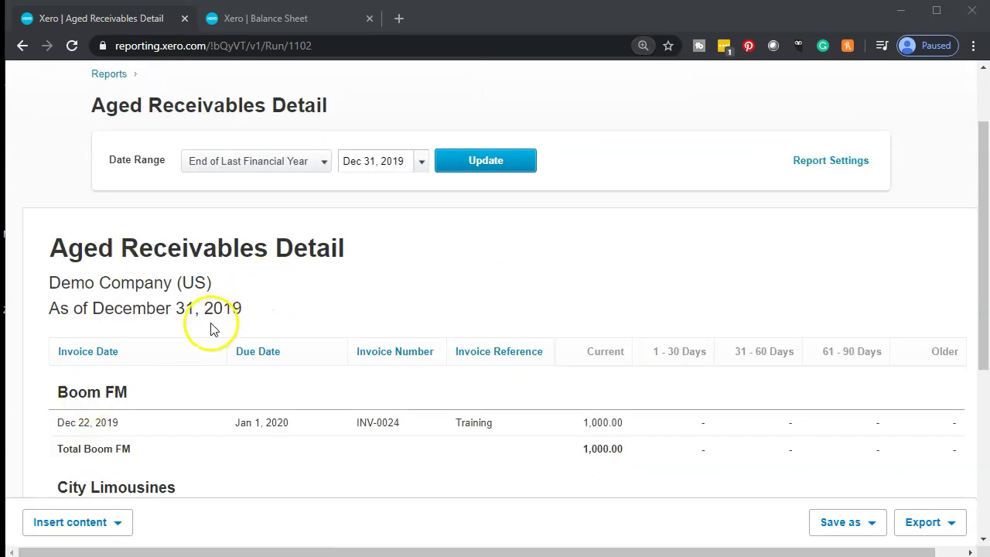
scroll(213, 329, down, 2)
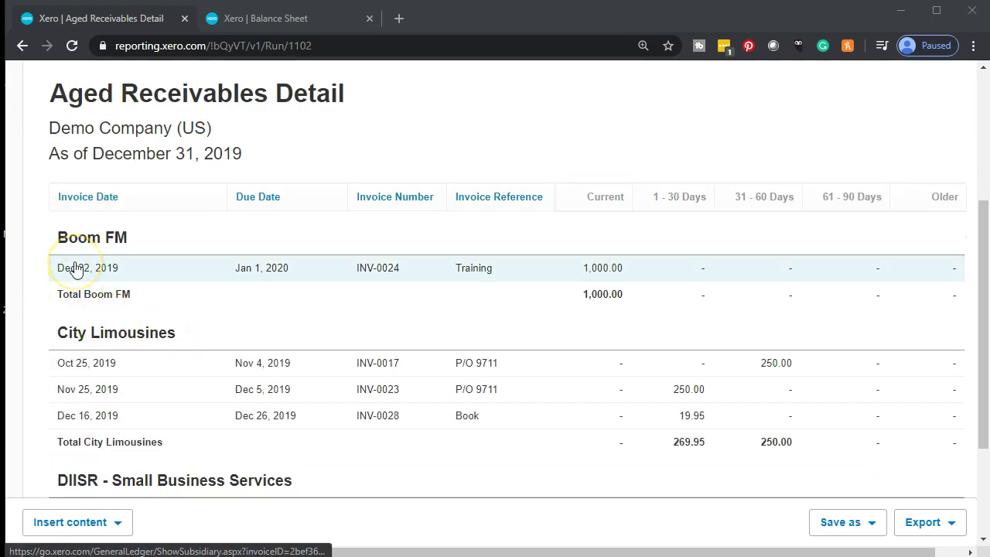
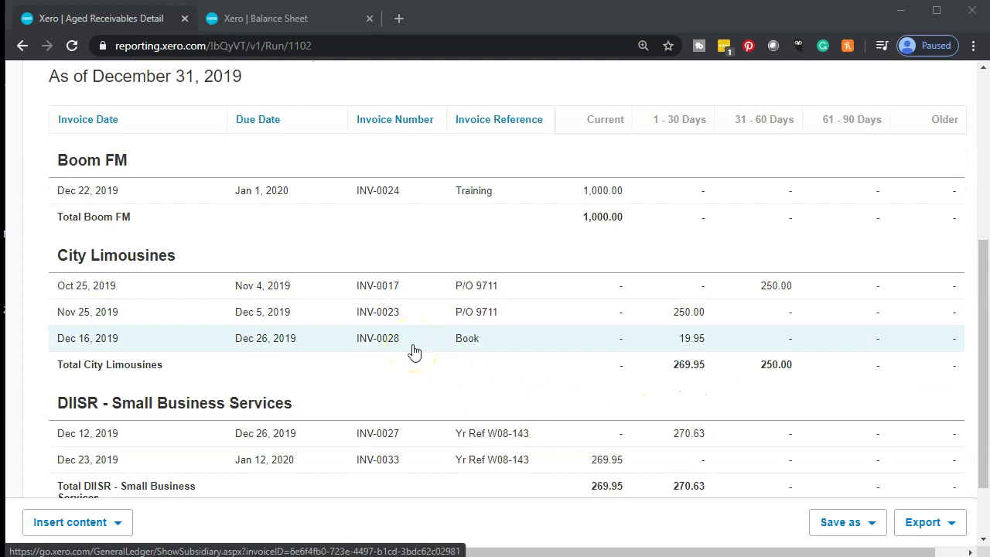
scroll(415, 351, down, 1)
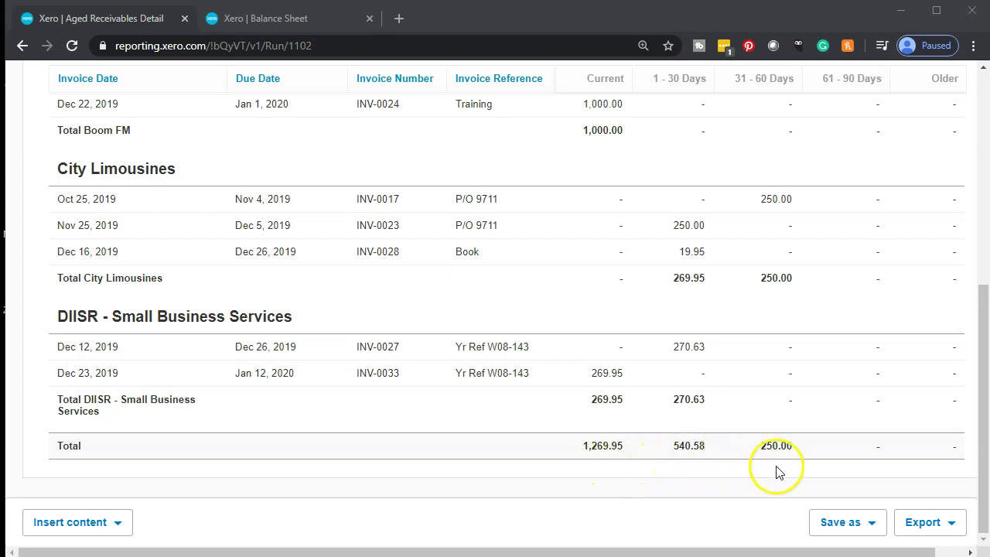
Switch to Calculator, add the report's aging totals 1269.95 + 540.58 + 250, and put the calculator away
key(alt+Tab)
drag(725, 97, 391, 98)
drag(768, 546, 895, 545)
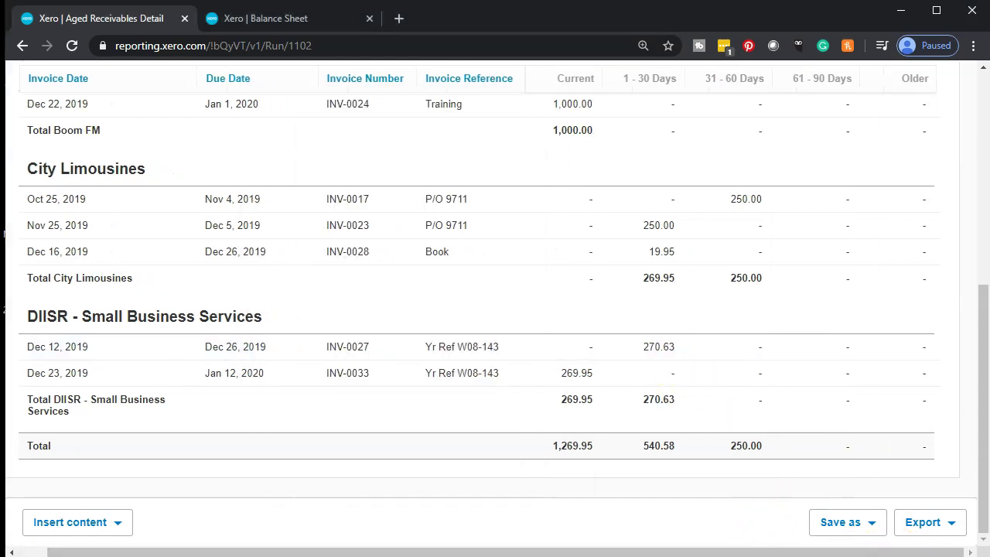
key(alt+Tab)
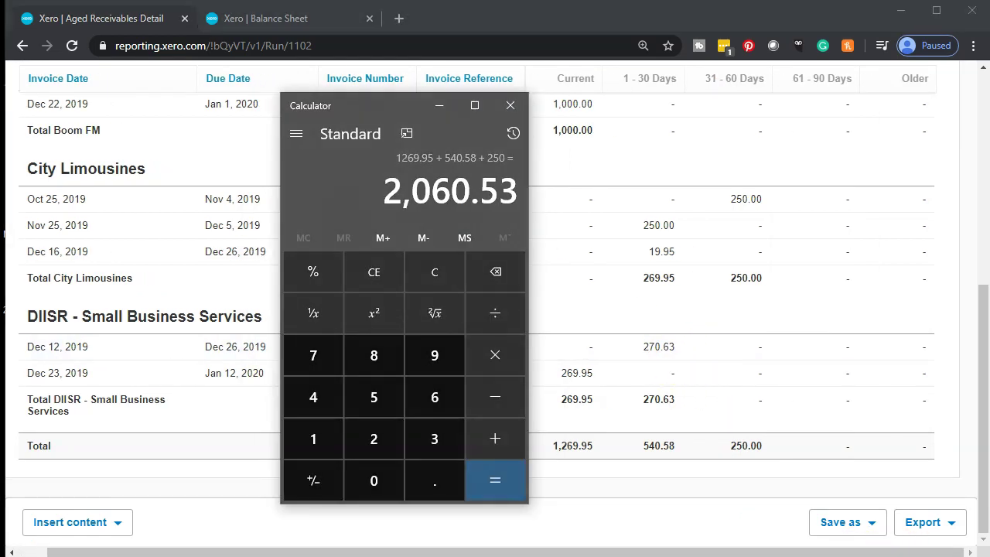
click(460, 279)
text(1)
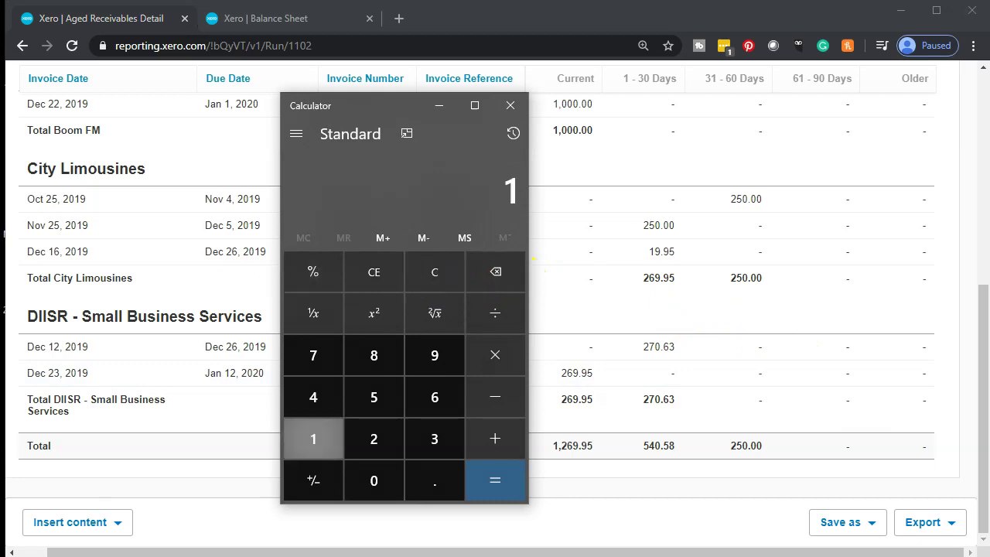
text(269.95)
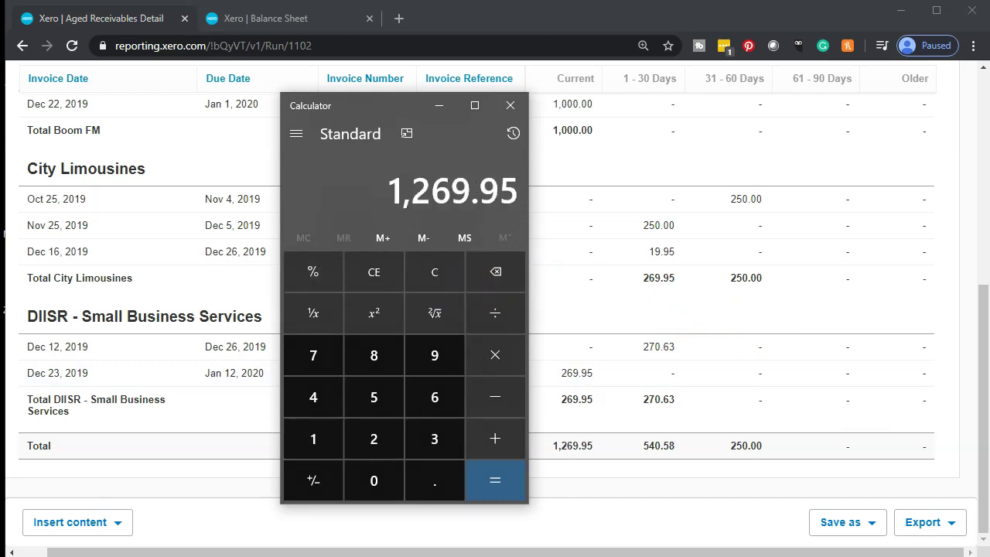
text( + 540.58 + )
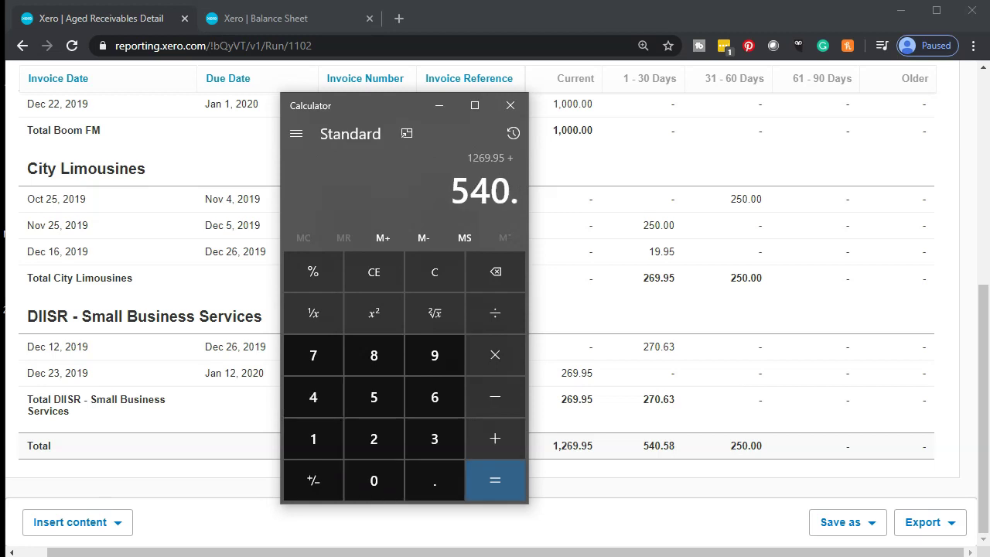
text(250 =)
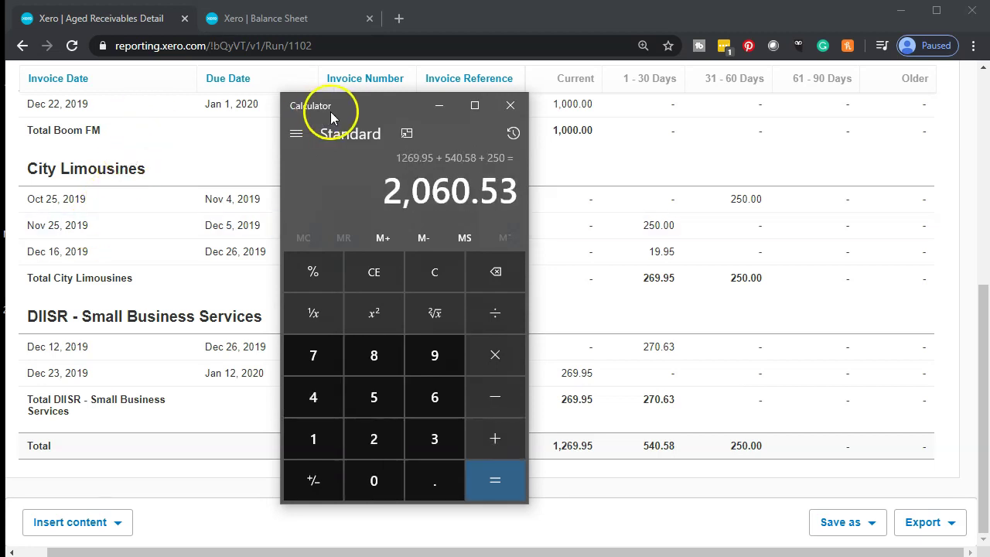
drag(385, 106, 732, 142)
click(793, 141)
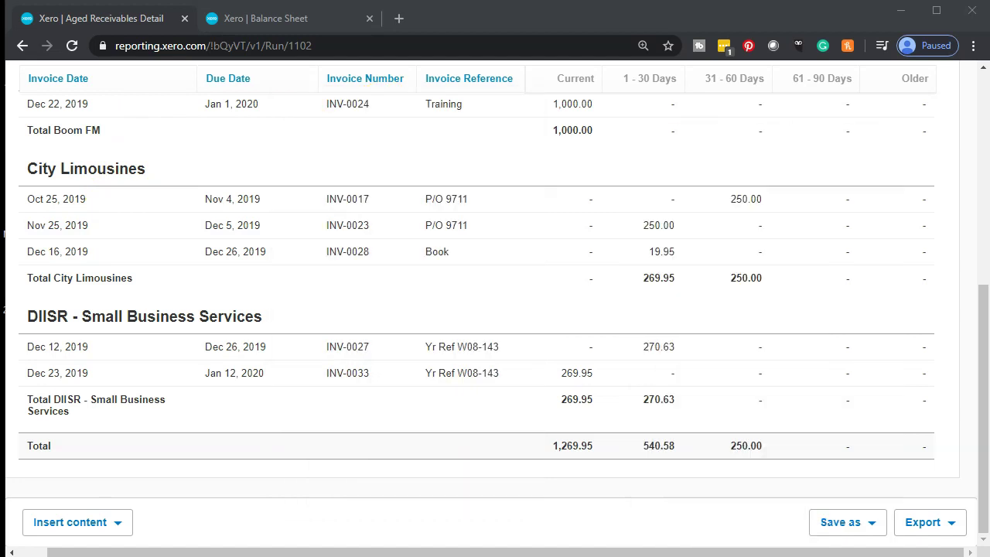
Check Accounts Receivable on the Balance Sheet against the calculated sum, and return to review the Aged Receivables Detail report
click(310, 19)
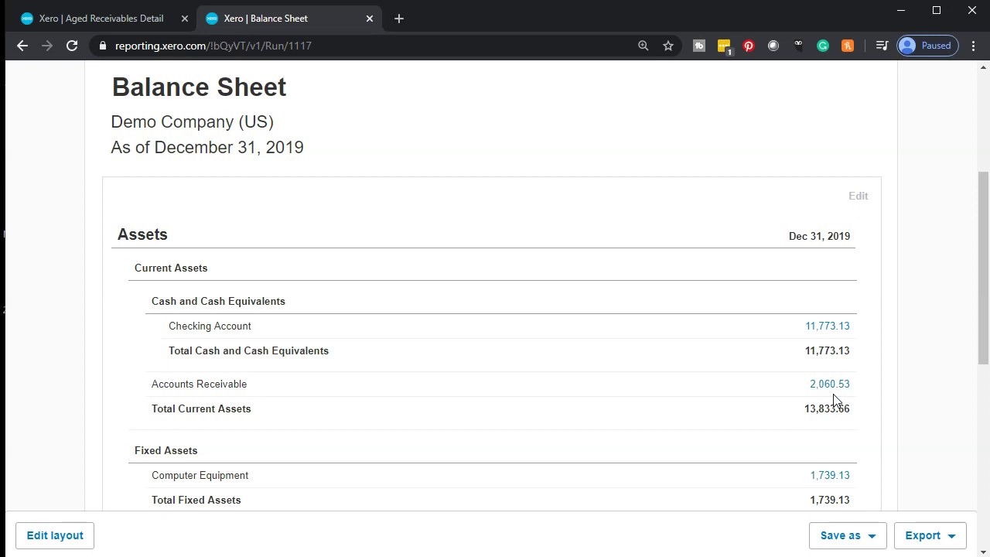
click(115, 19)
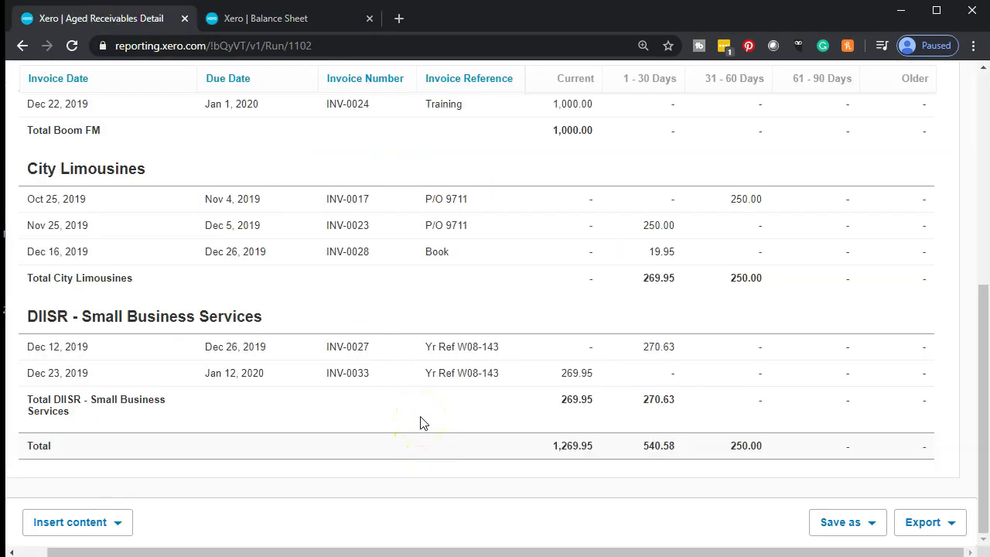
scroll(421, 424, up, 1)
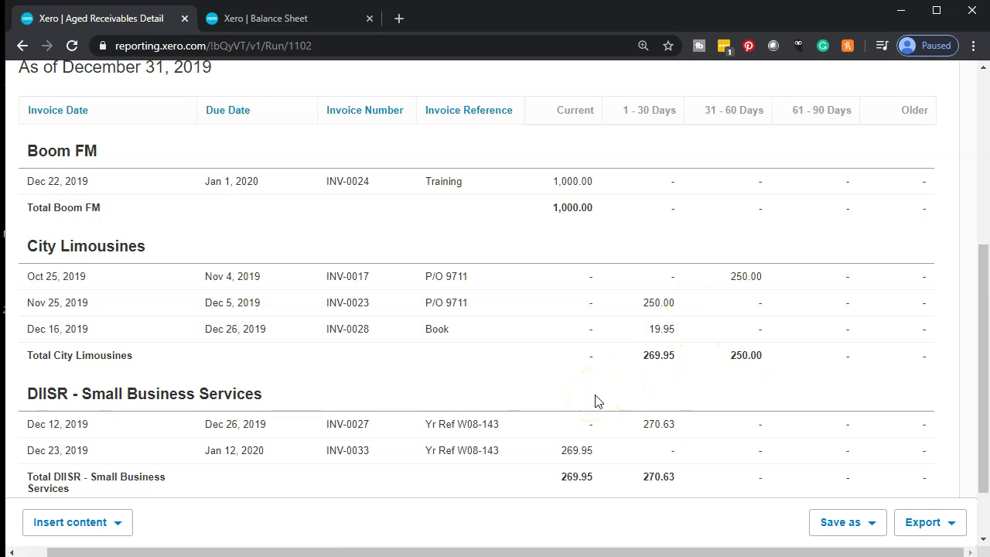
scroll(596, 401, up, 3)
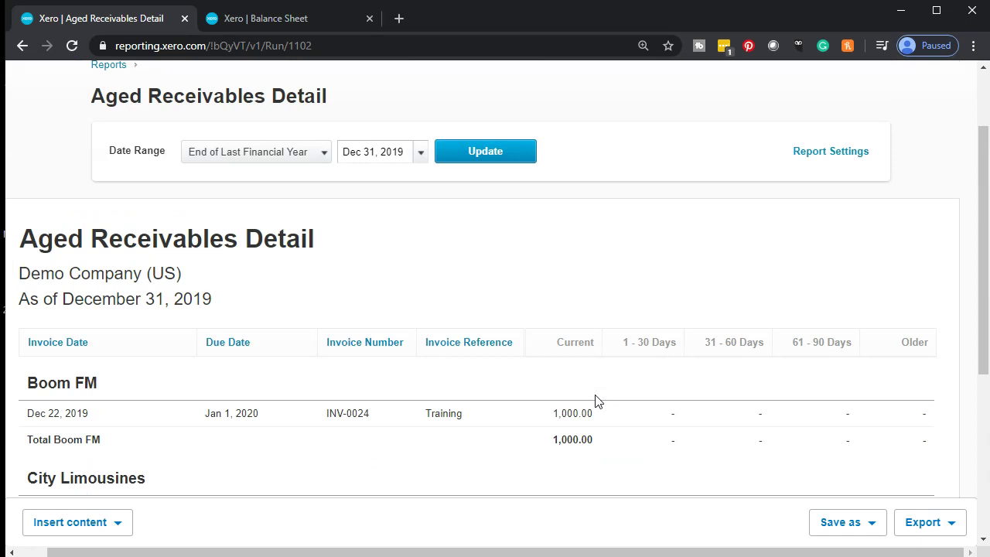
scroll(503, 431, down, 1)
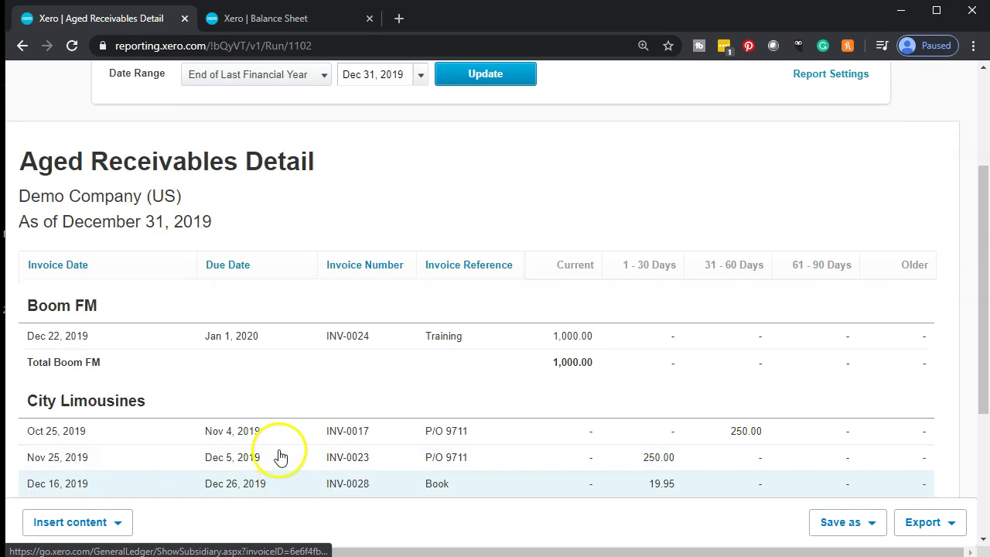
Go to the overview of all reports and open the Aged Receivables Summary report
scroll(280, 455, up, 2)
click(398, 135)
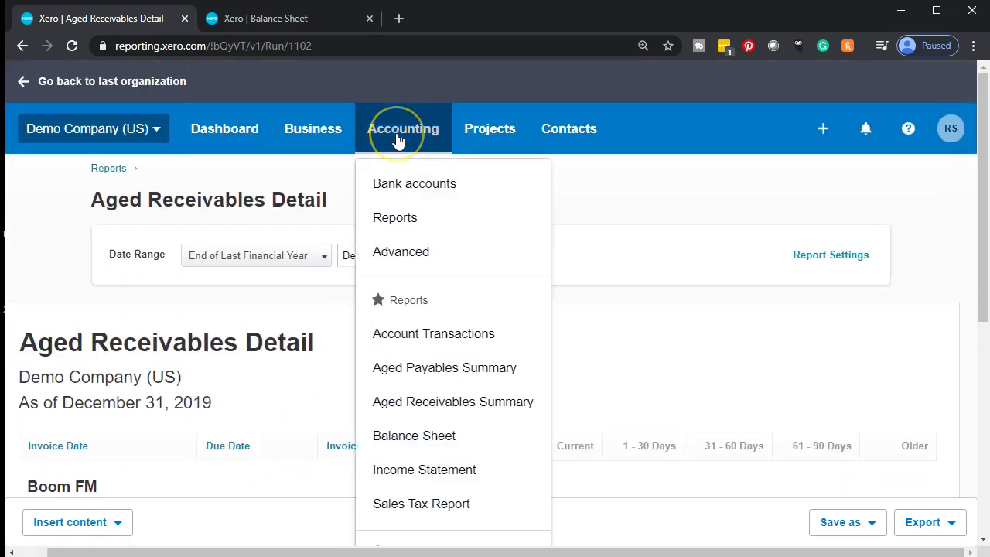
click(392, 218)
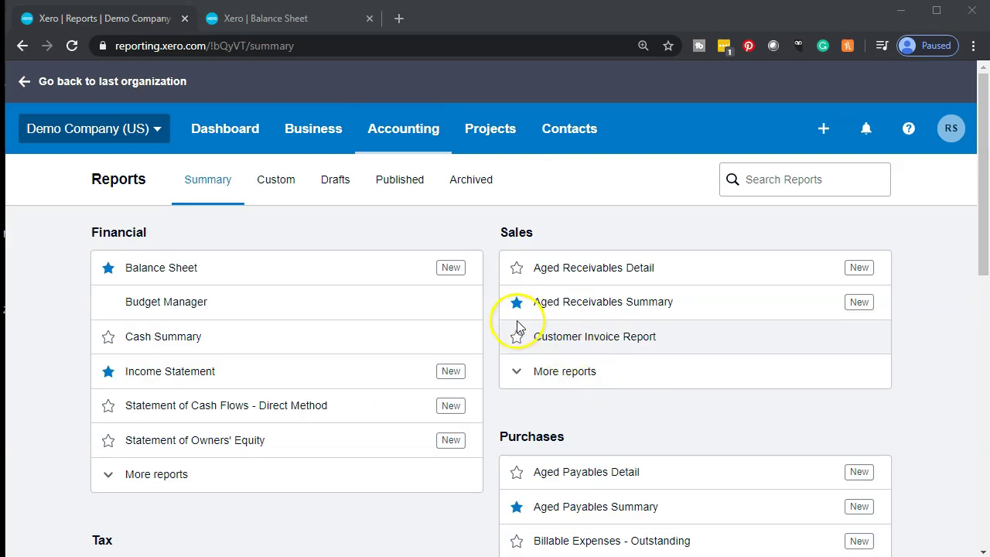
click(557, 314)
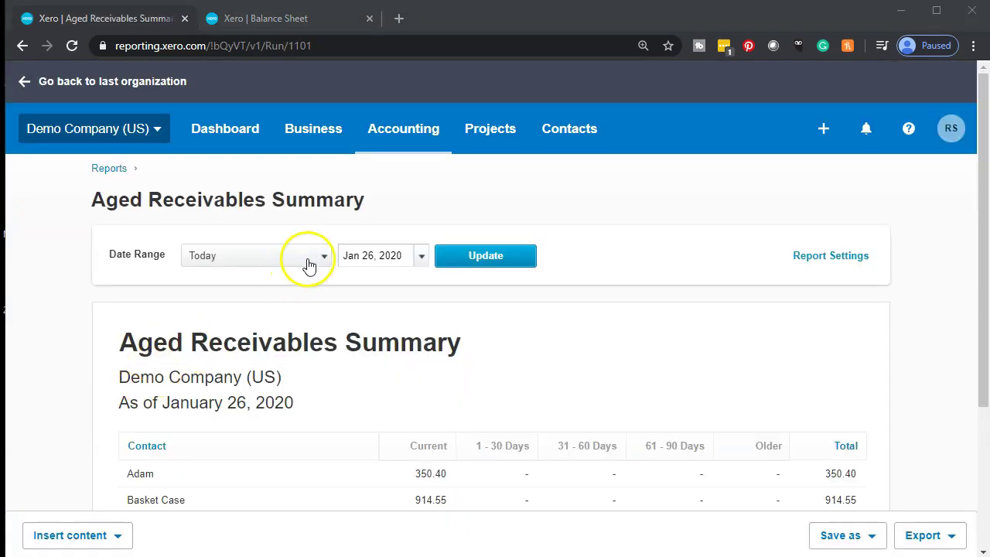
Set the Aged Receivables Summary date range to End of Last Financial Year, Dec 31, 2019, and update the report
click(320, 257)
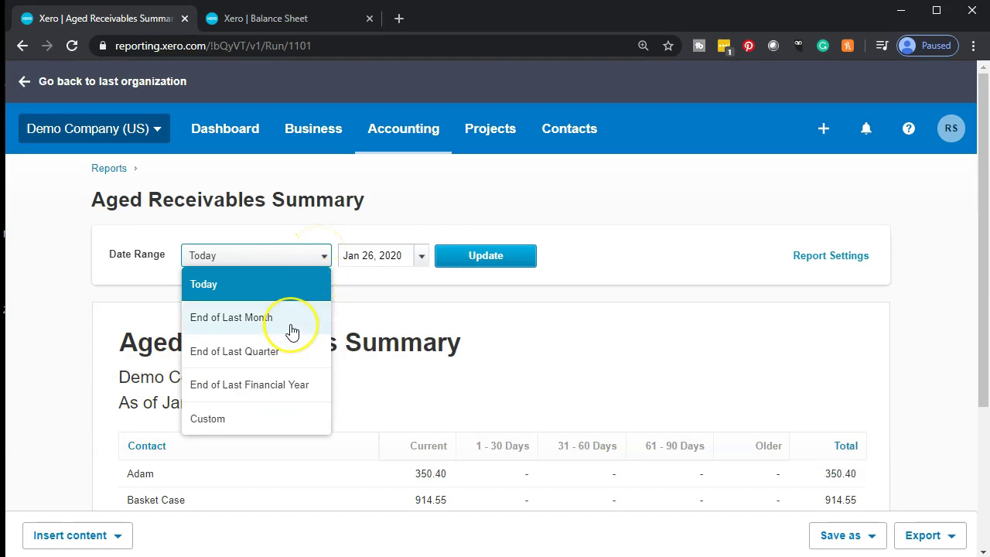
click(259, 396)
click(476, 259)
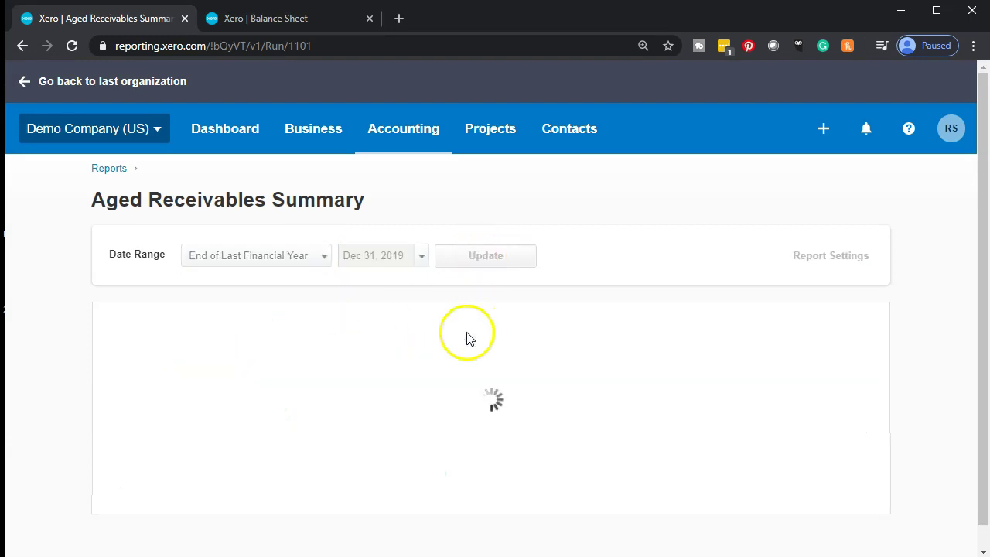
Review the customer balances and total in the Aged Receivables Summary and compare them with Accounts Receivable on the Balance Sheet
scroll(464, 364, down, 1)
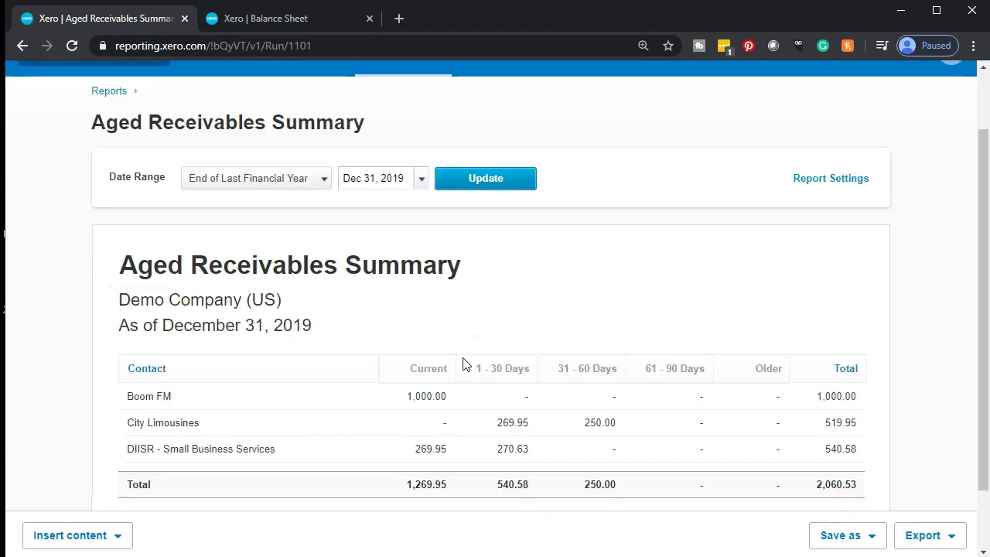
scroll(460, 348, down, 1)
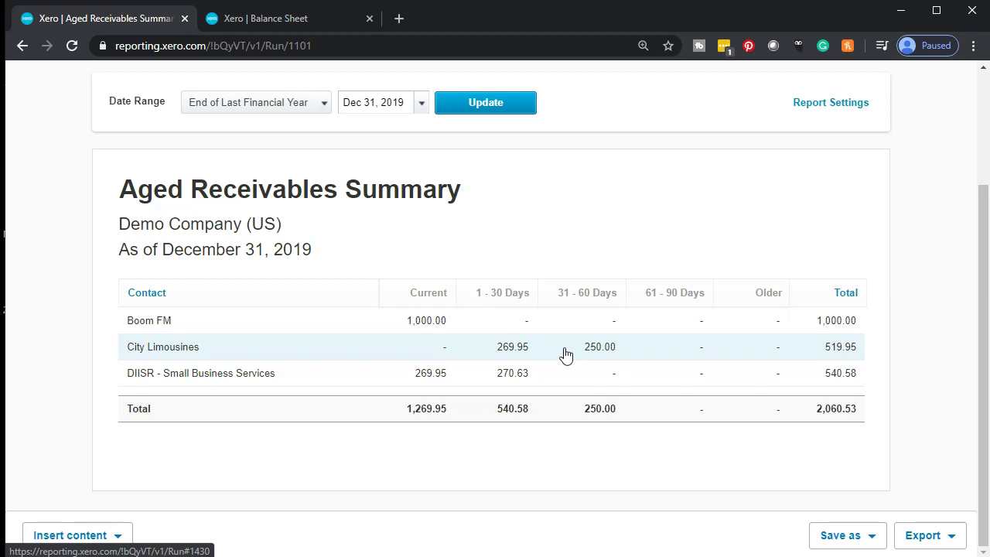
click(304, 28)
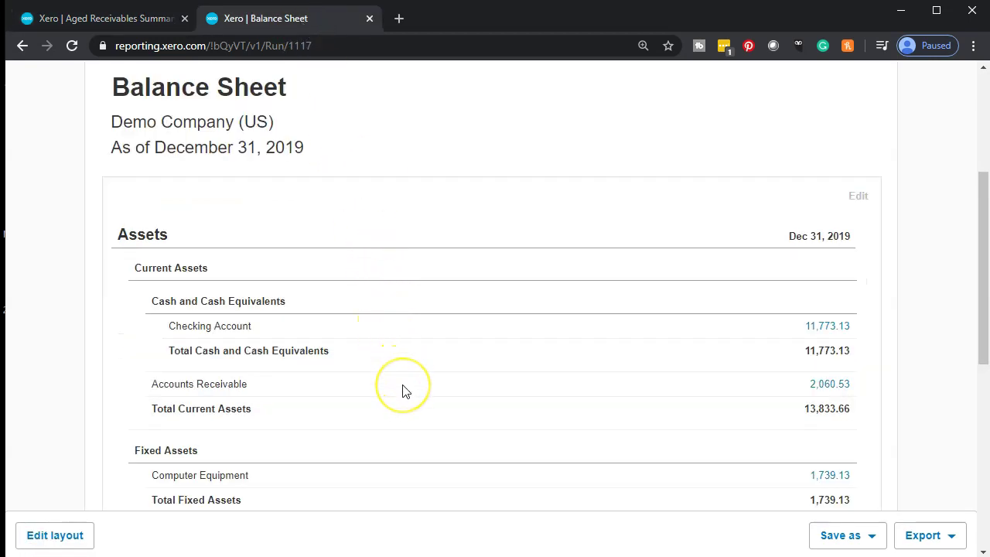
click(140, 23)
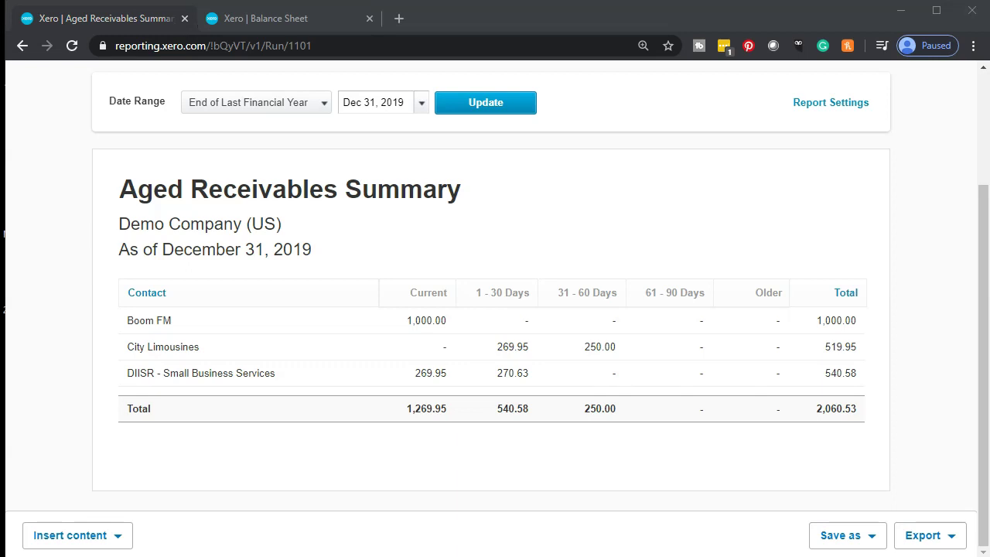
Export the Aged Receivables Summary as a PDF and place the downloaded file in the Section 4 folder of Xero Course Data
click(946, 536)
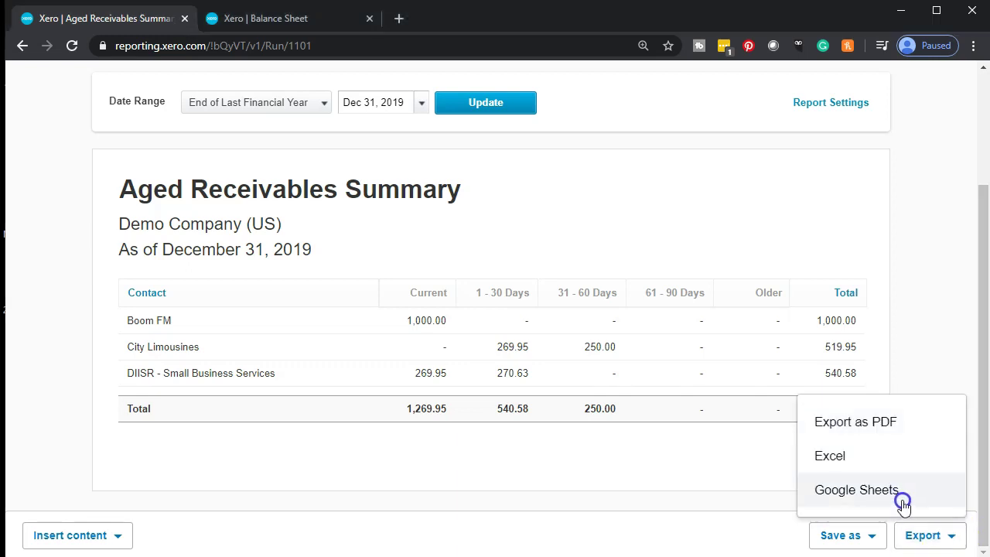
click(884, 424)
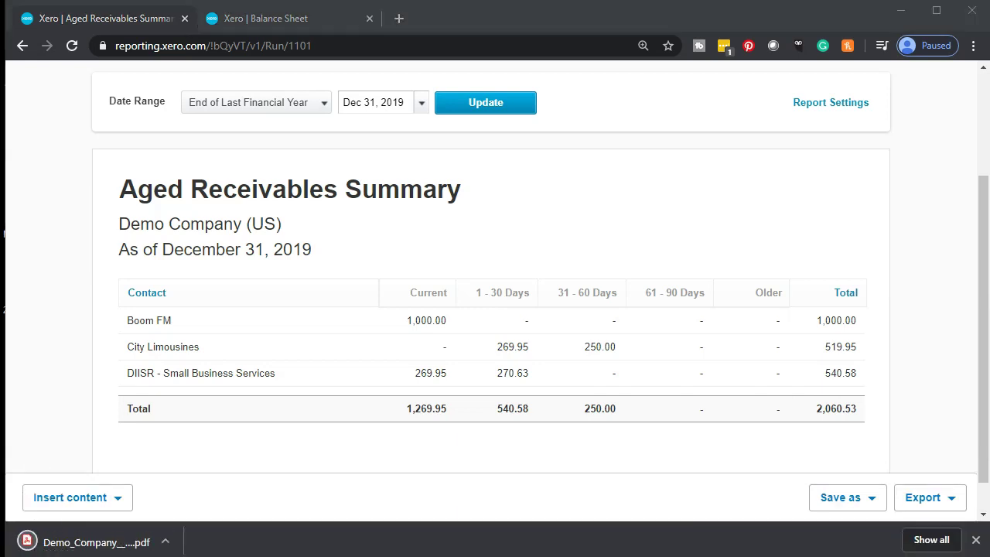
key(alt+Tab)
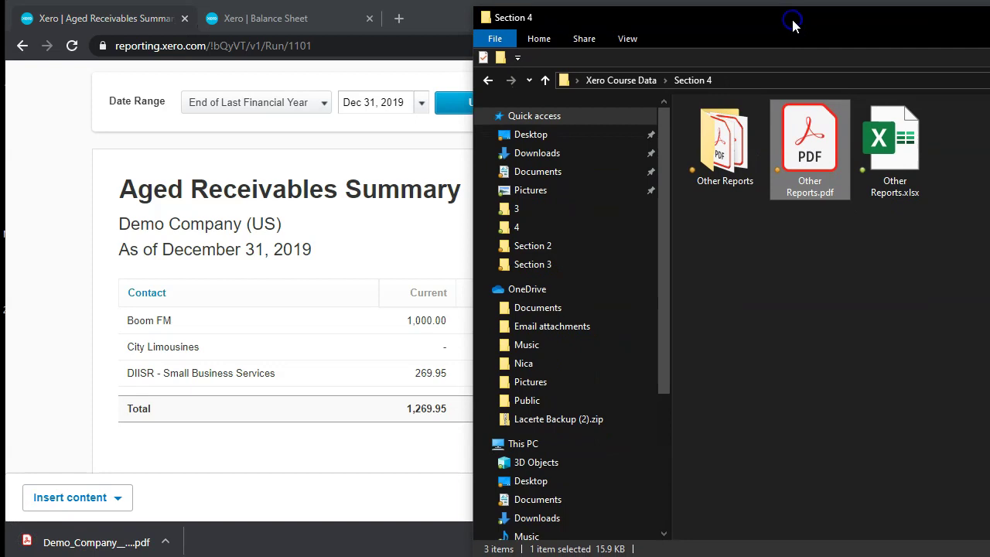
drag(707, 21, 960, 9)
click(46, 545)
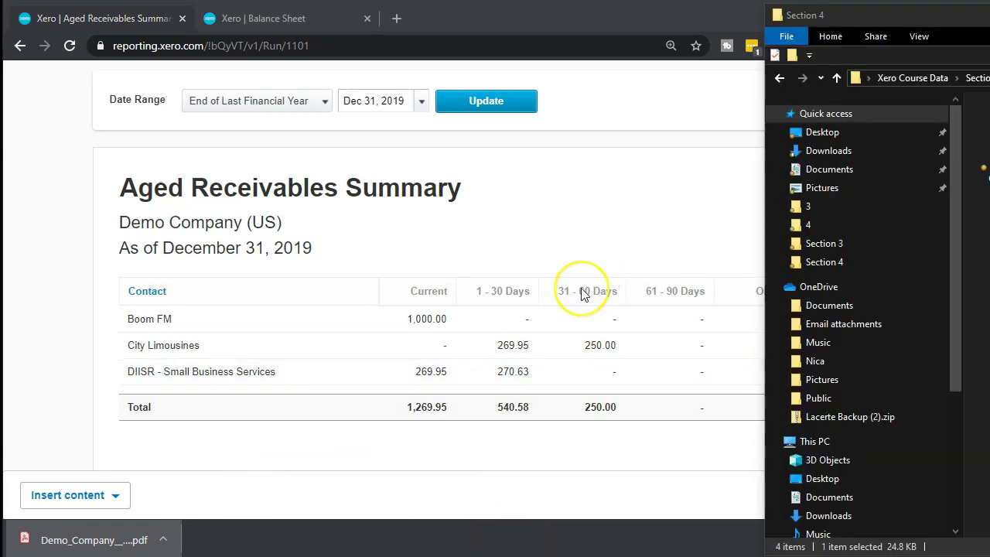
scroll(585, 294, down, 1)
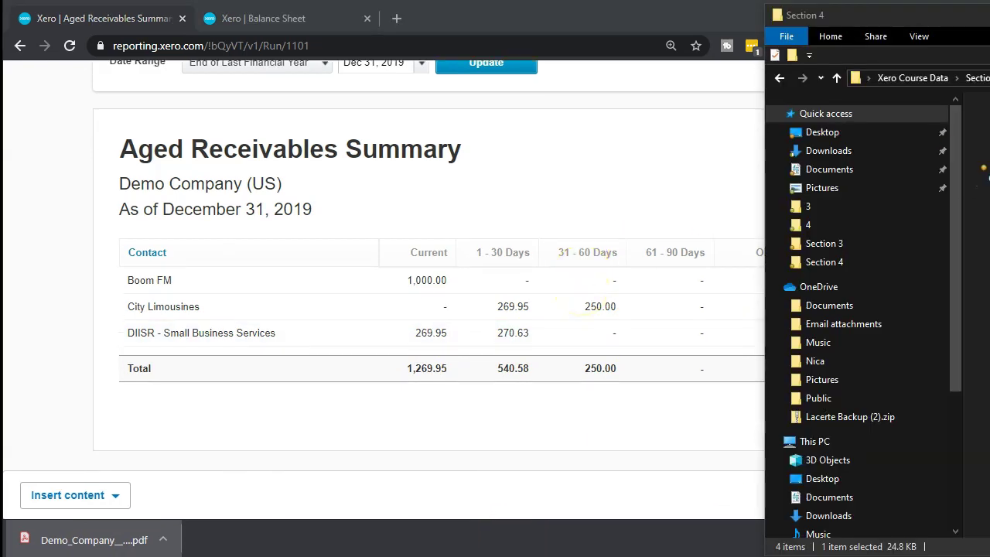
drag(890, 14, 468, 220)
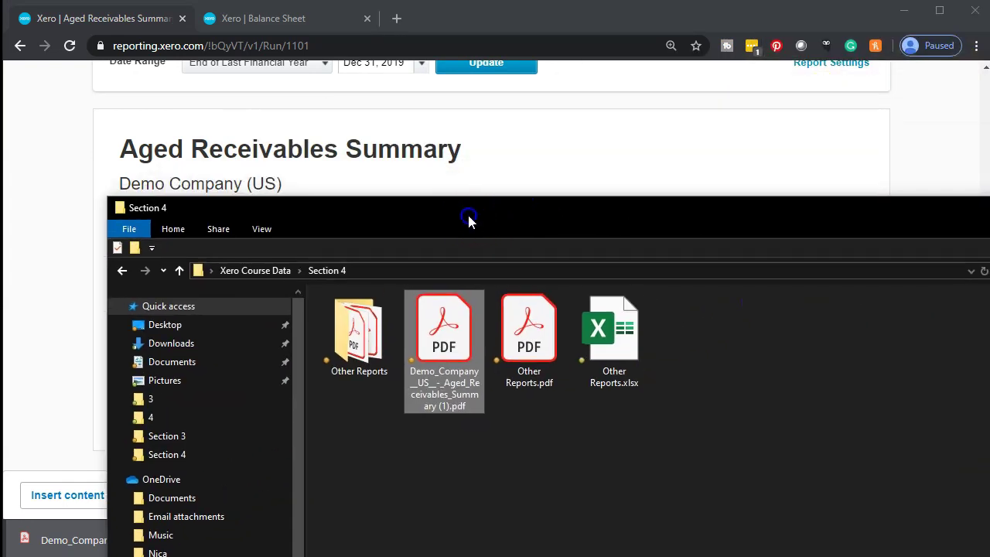
Rename the exported PDF in the Section 4 folder as Aged Receivables Summary
right_click(452, 336)
click(463, 314)
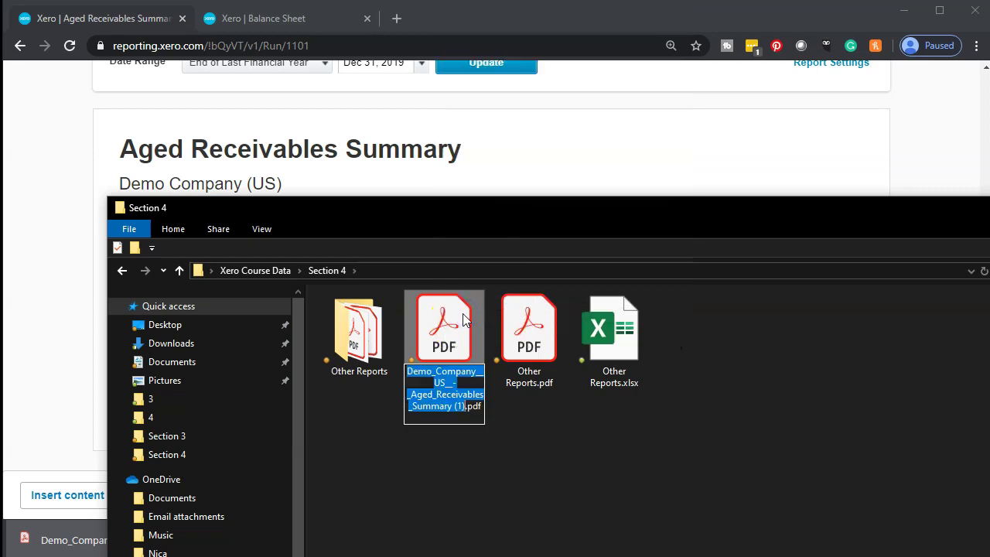
text(Aged Re)
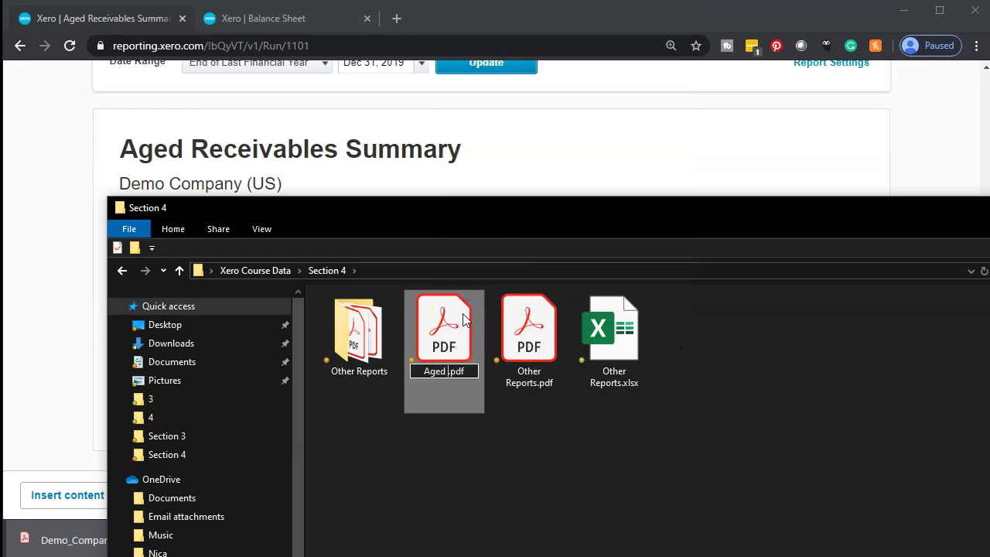
text(ceivables S)
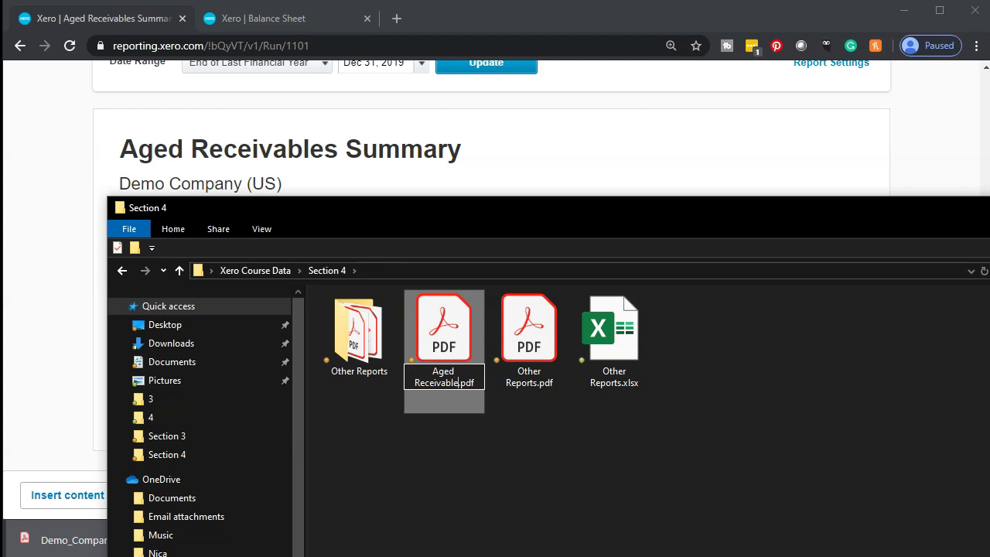
text(ummary)
key(Return)
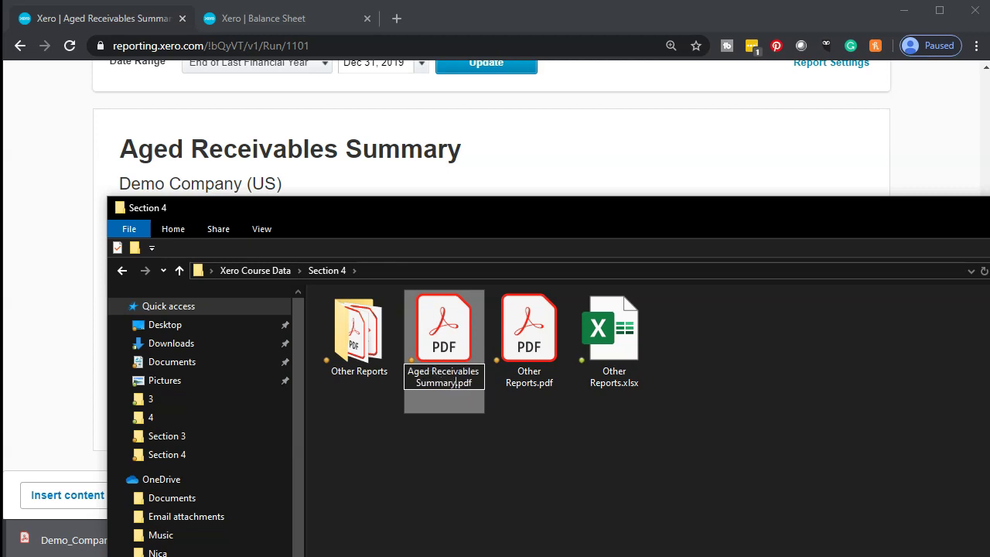
click(471, 504)
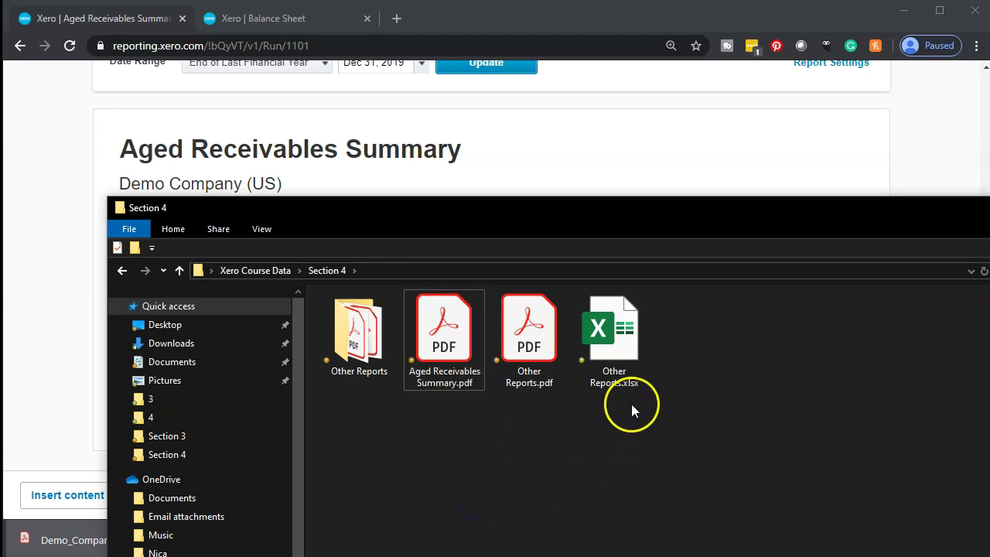
Open the Other Reports.xlsx workbook from the Section 4 folder in Excel, and minimize it to return to the Xero report
double_click(642, 358)
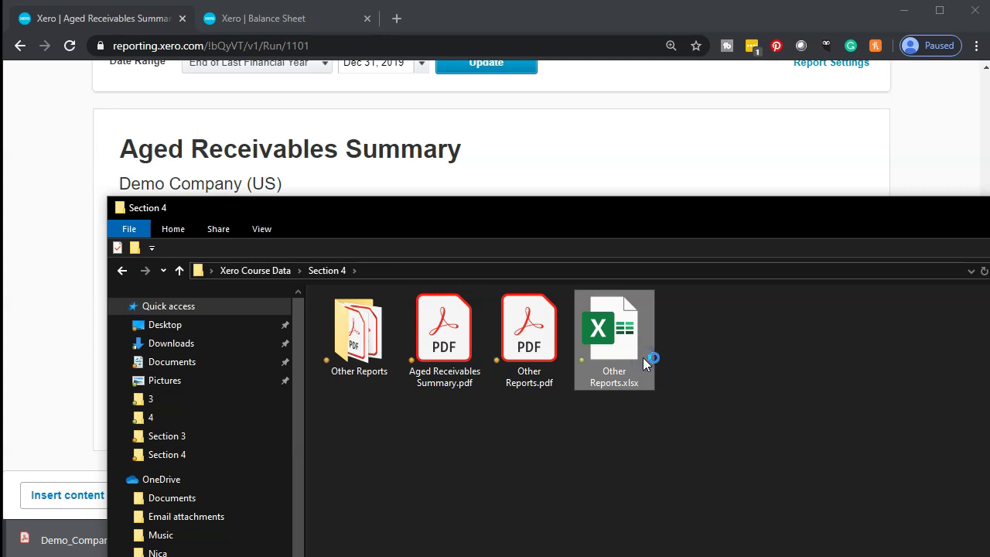
drag(823, 214, 989, 89)
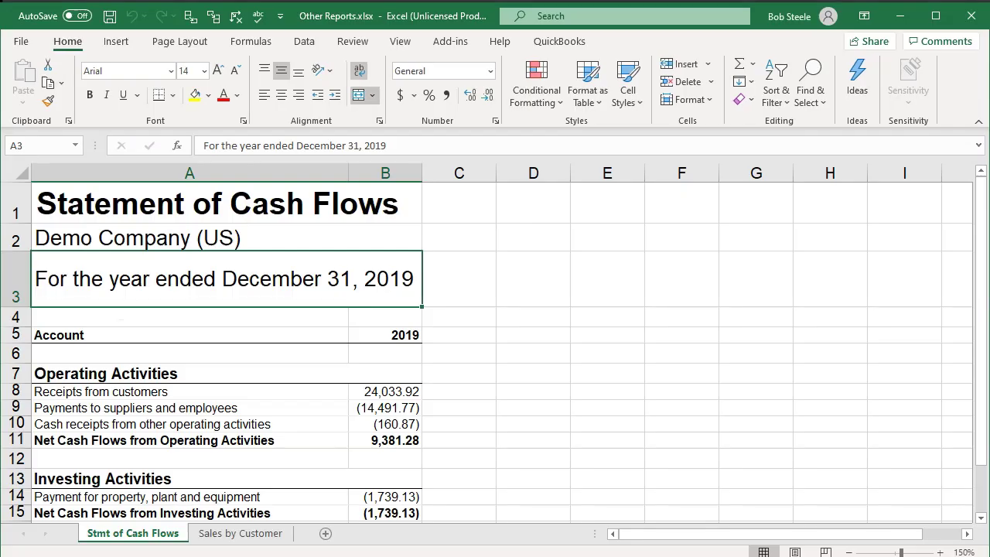
click(901, 14)
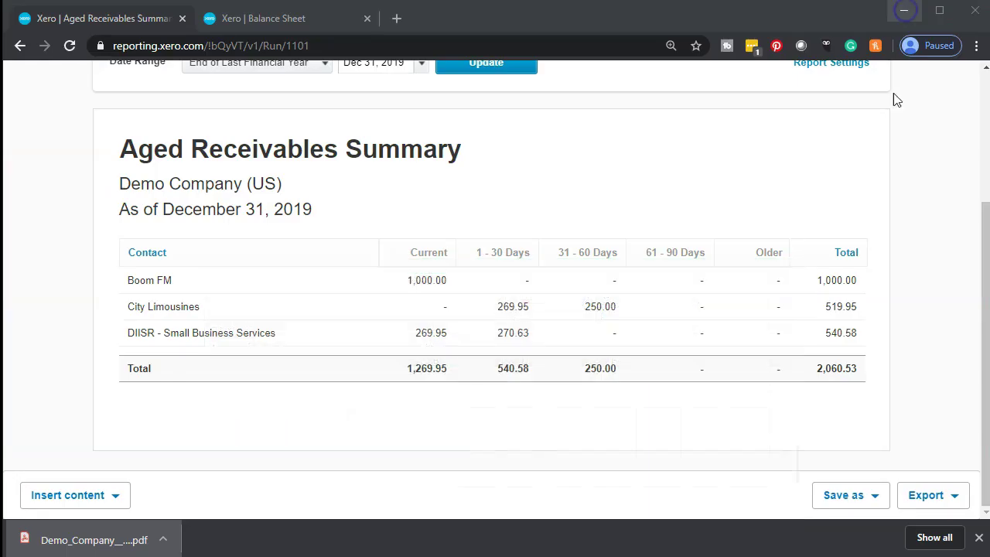
Export the Aged Receivables Summary to Excel and open the downloaded workbook for editing
click(933, 493)
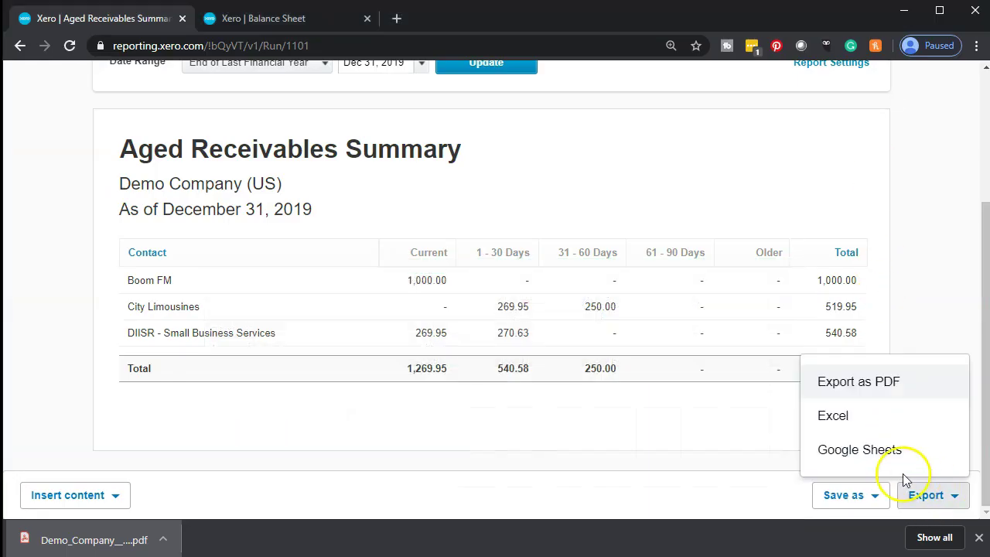
click(824, 420)
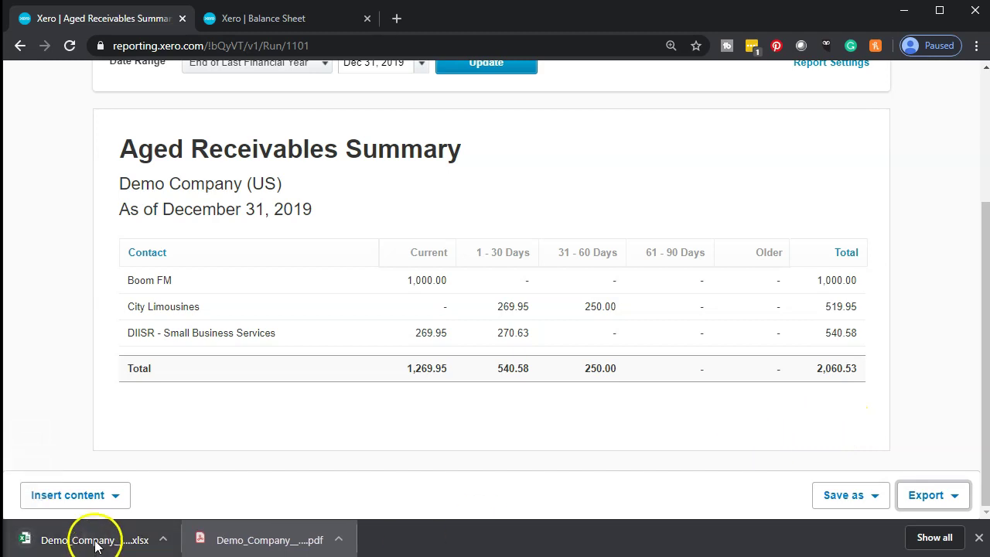
click(96, 540)
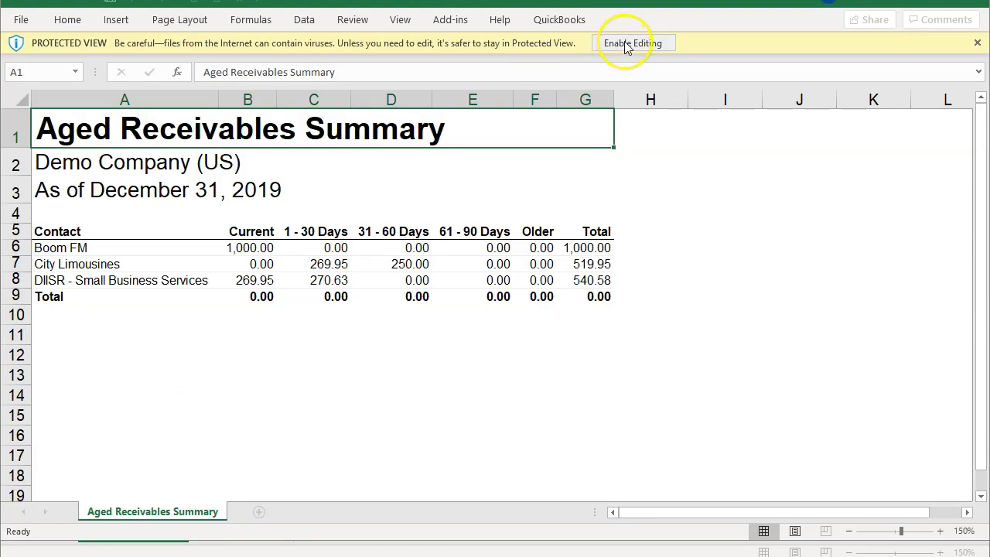
click(624, 41)
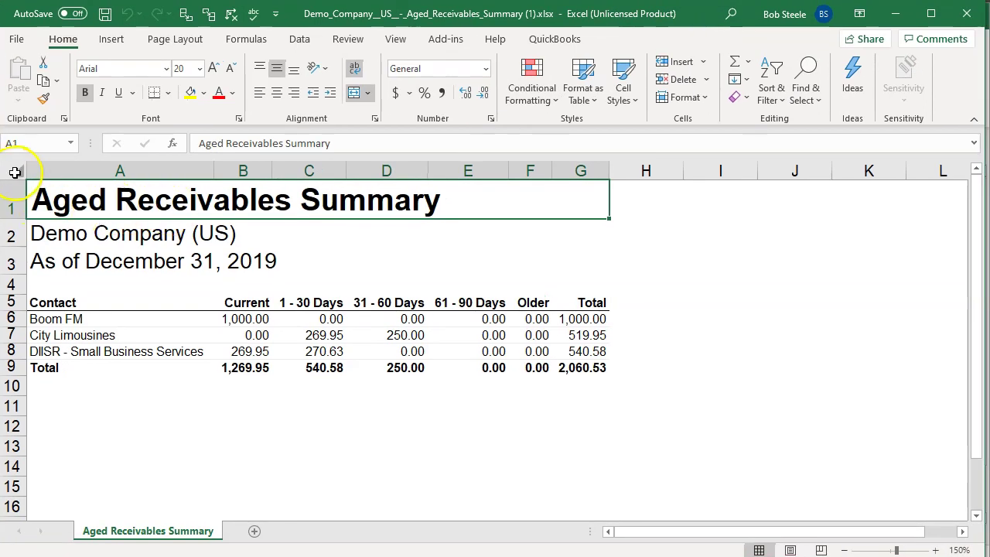
Copy the entire Aged Receivables Summary sheet and switch to the Other Reports.xlsx workbook
click(12, 170)
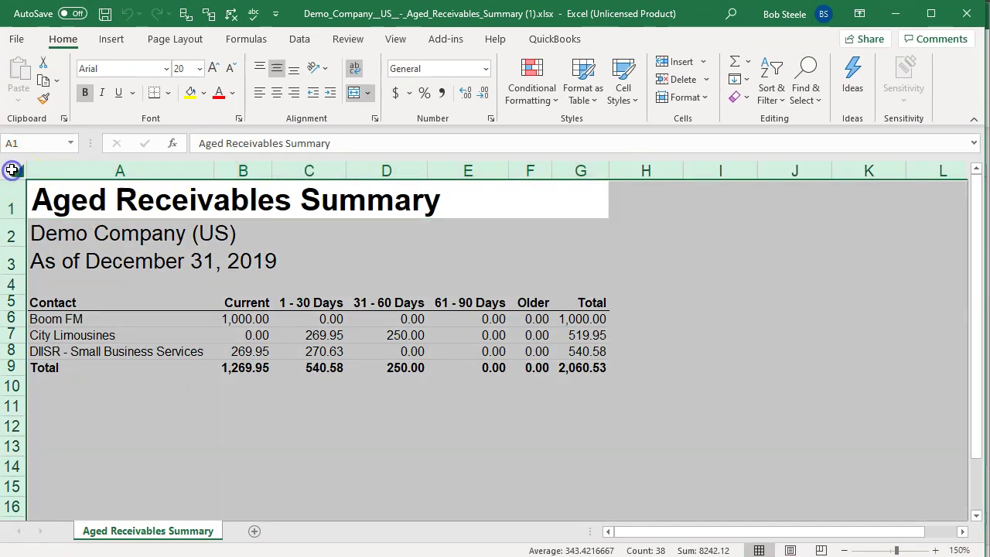
click(262, 424)
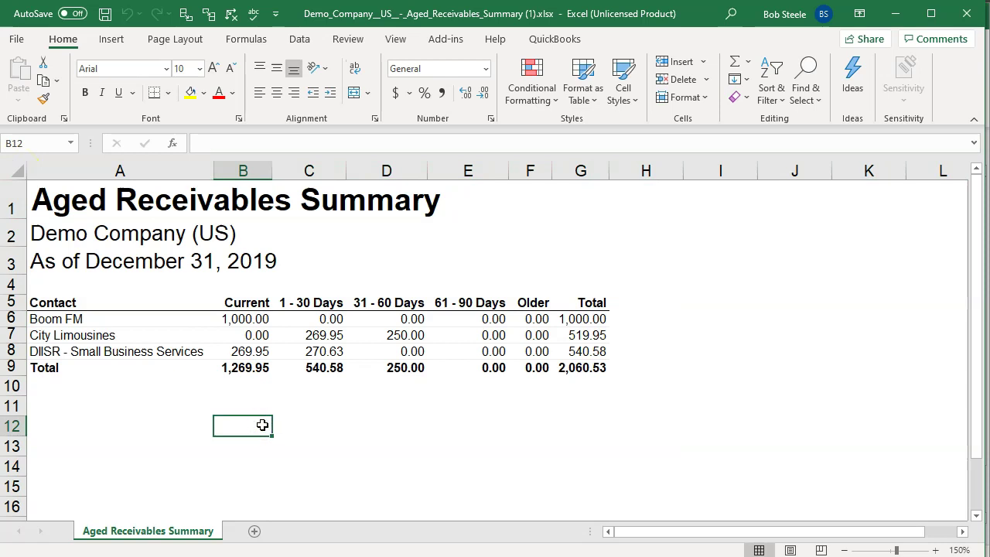
key(ctrl+a)
right_click(336, 406)
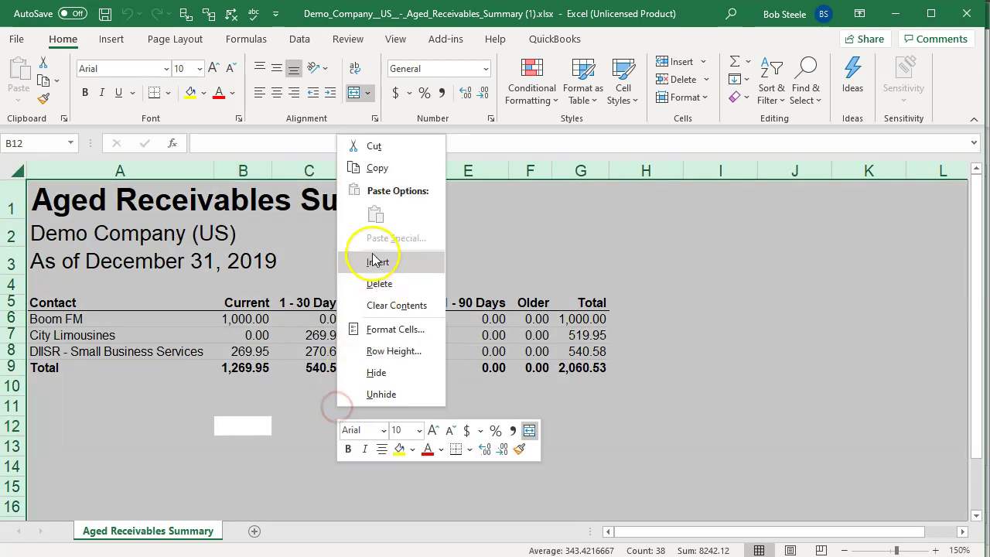
click(377, 169)
click(900, 14)
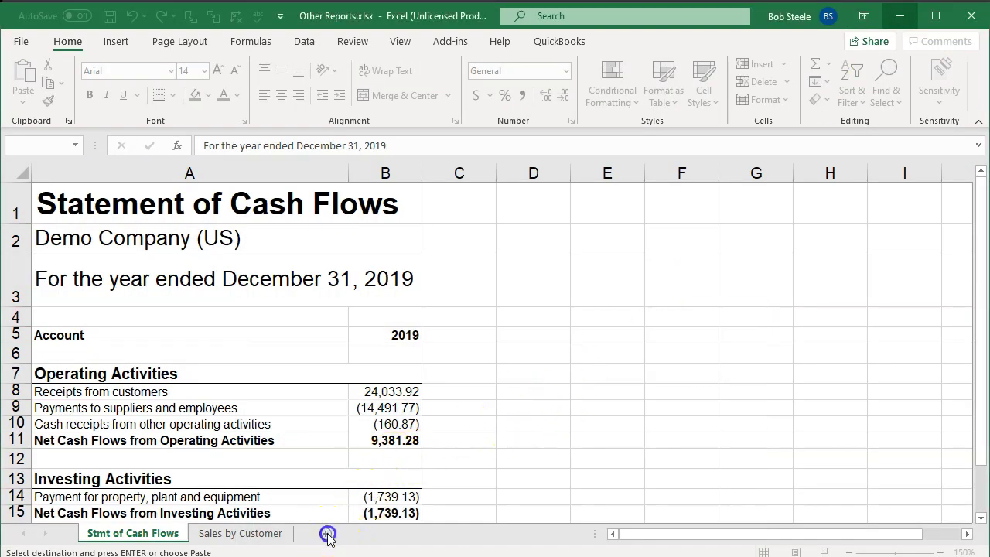
Add a new worksheet after Sales by Customer and name it AR Aging
click(327, 534)
mouse_move(306, 539)
mouse_down()
mouse_move(223, 539)
mouse_move(352, 540)
mouse_up()
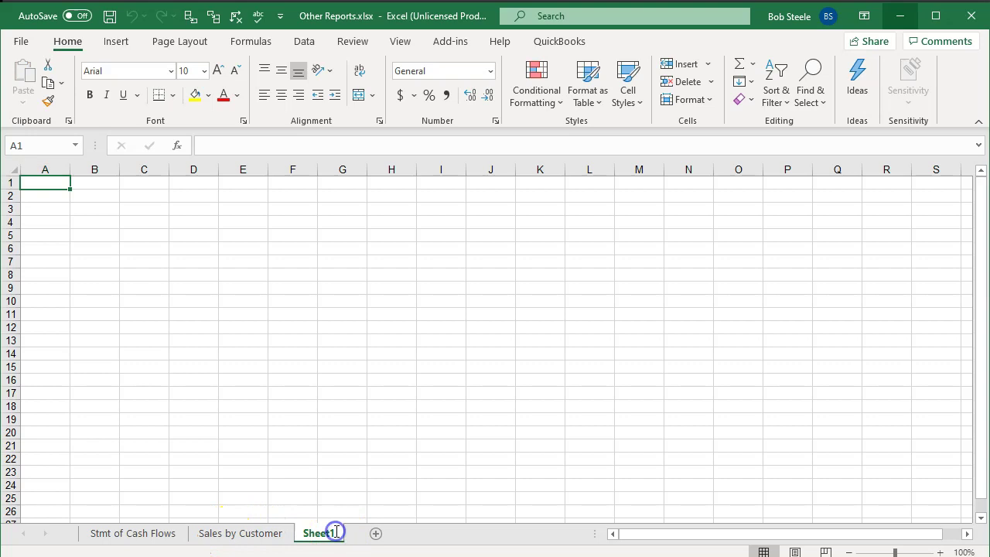
double_click(336, 534)
text(AR Aging)
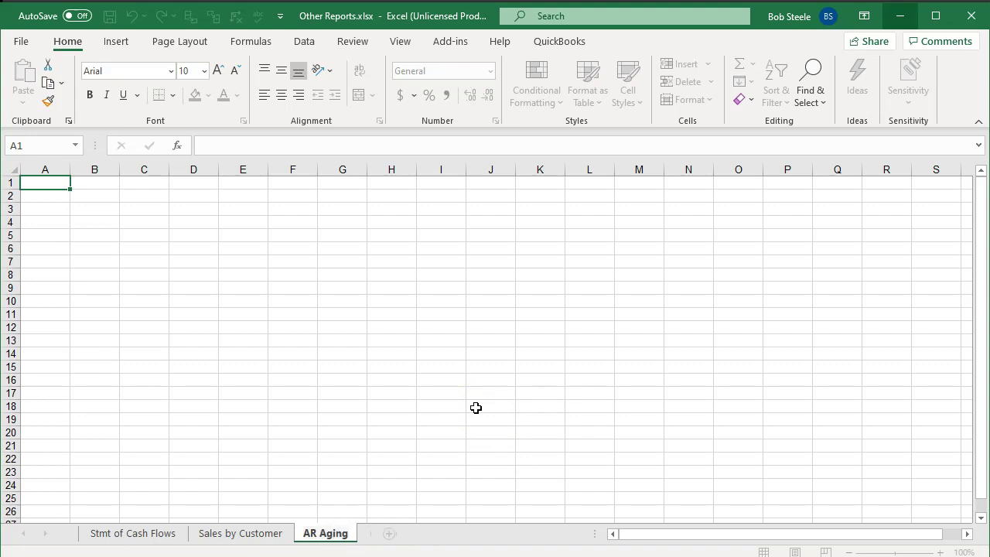
click(475, 408)
click(45, 185)
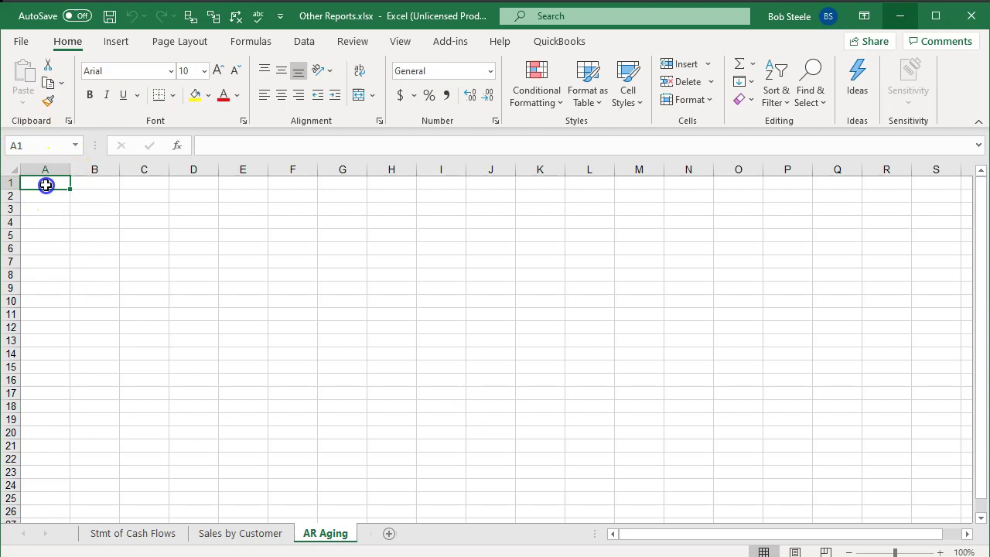
right_click(46, 185)
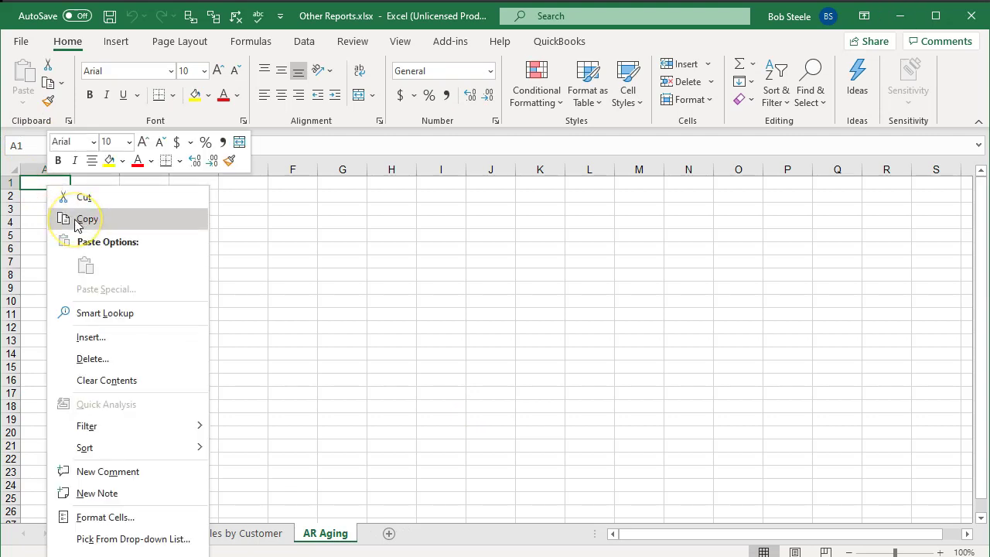
click(327, 238)
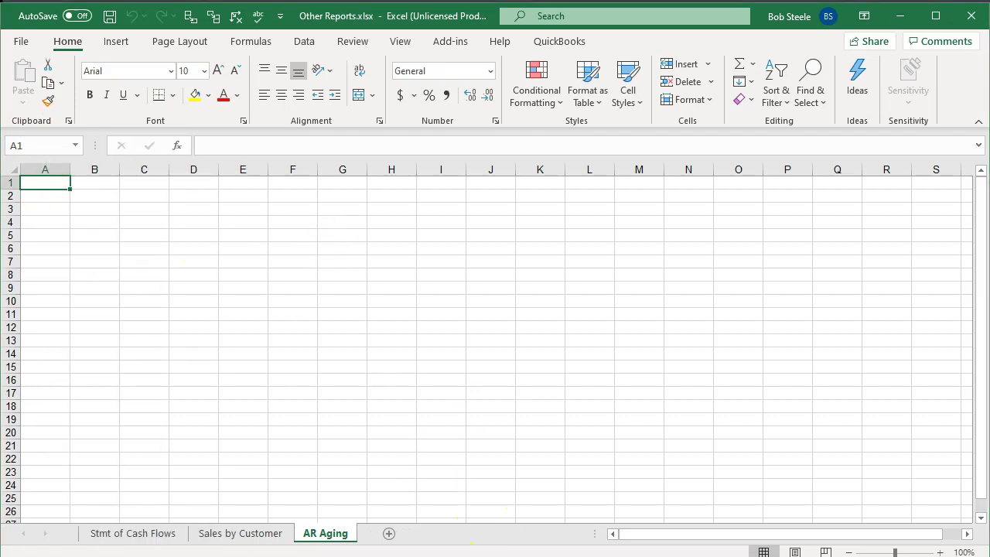
Copy the whole exported Aged Receivables Summary sheet again and paste it at cell A1 of the AR Aging sheet in Other Reports.xlsx
click(597, 534)
right_click(502, 223)
click(517, 257)
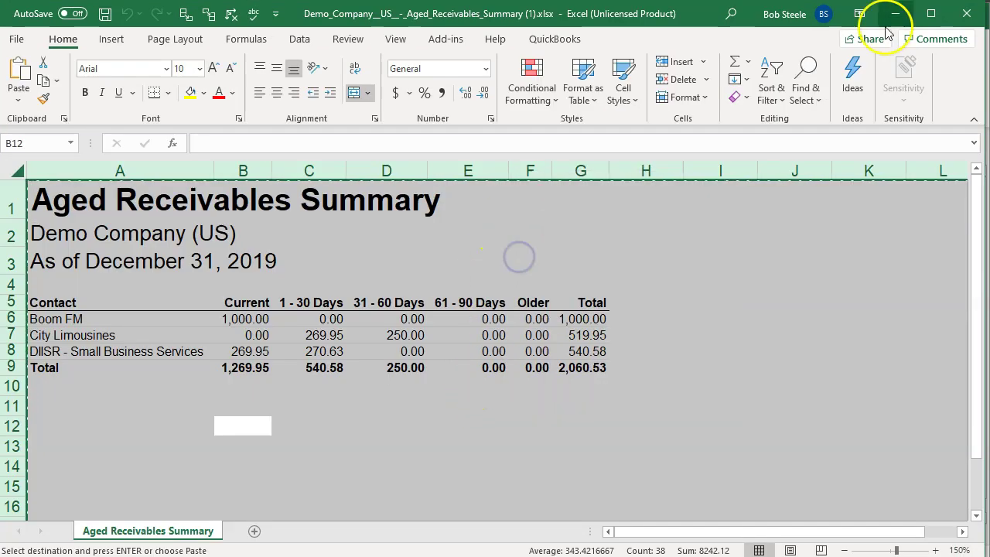
click(891, 17)
click(41, 183)
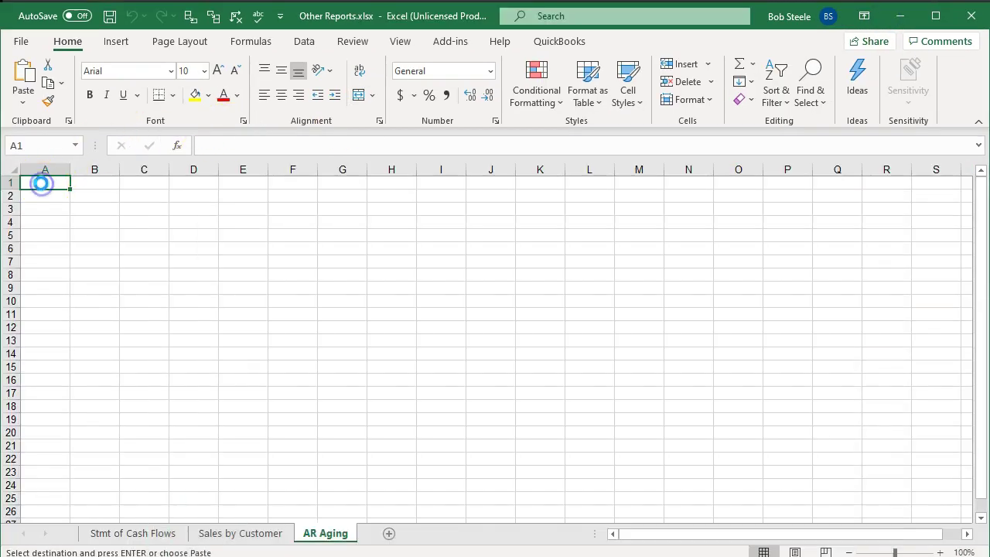
key(ctrl+v)
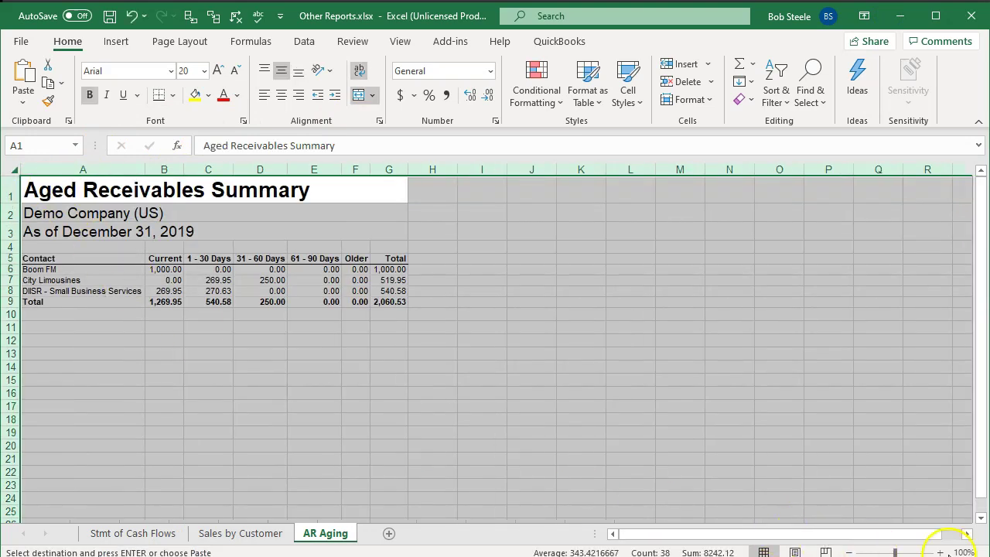
Check how the pasted report fits the printed page in Page Layout view, and return the AR Aging sheet to Normal view
click(939, 551)
click(939, 551)
click(938, 552)
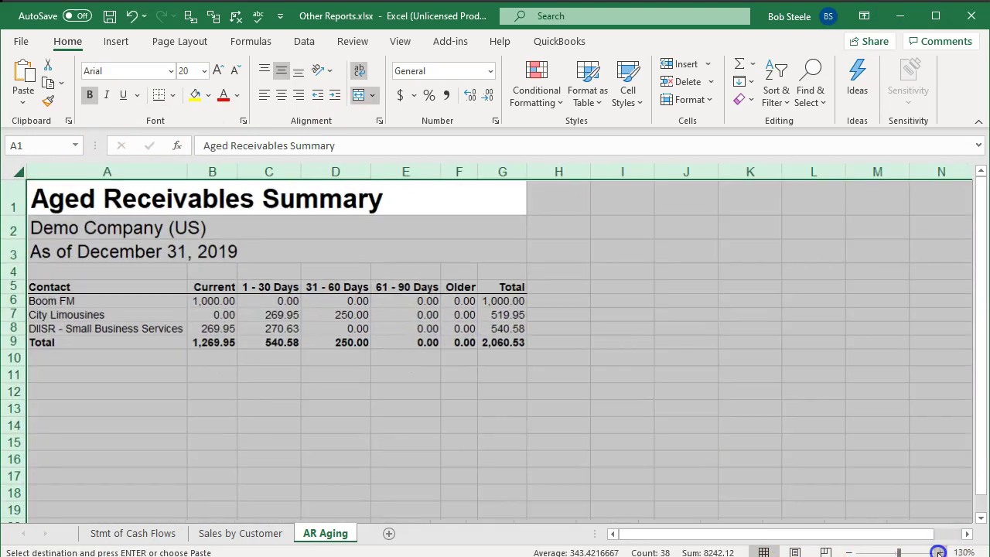
click(938, 551)
click(940, 552)
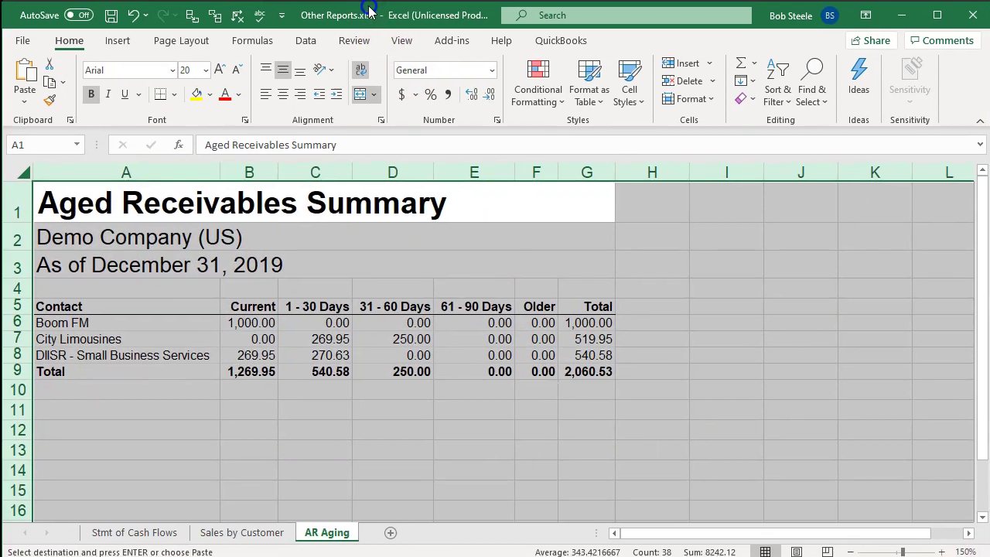
click(796, 551)
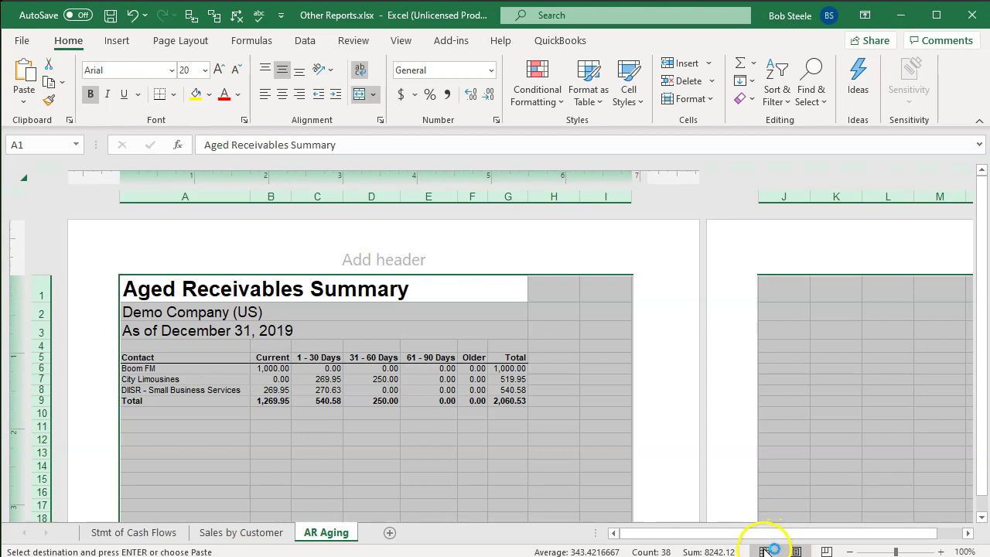
click(765, 550)
click(572, 428)
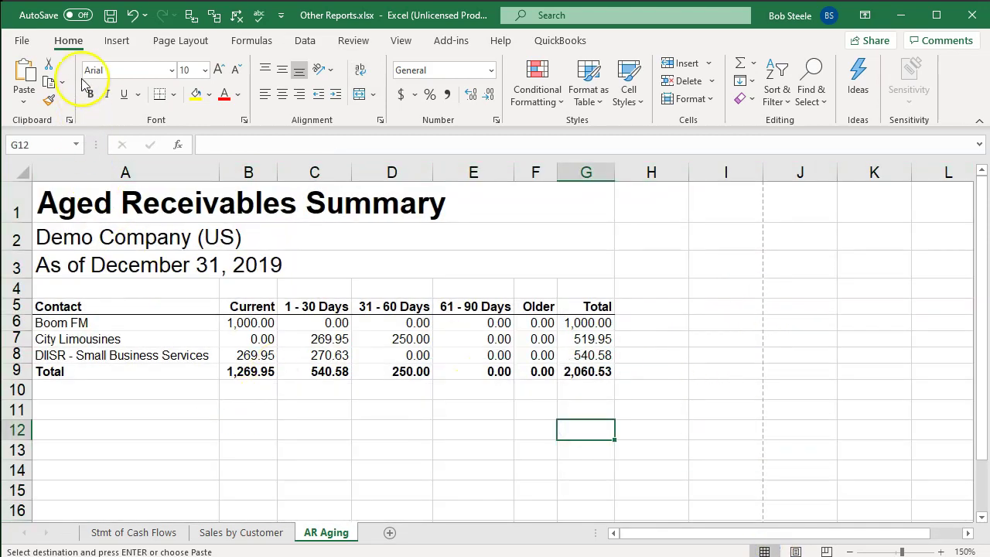
Set the print scope to Print Entire Workbook and preview all the pages
click(24, 44)
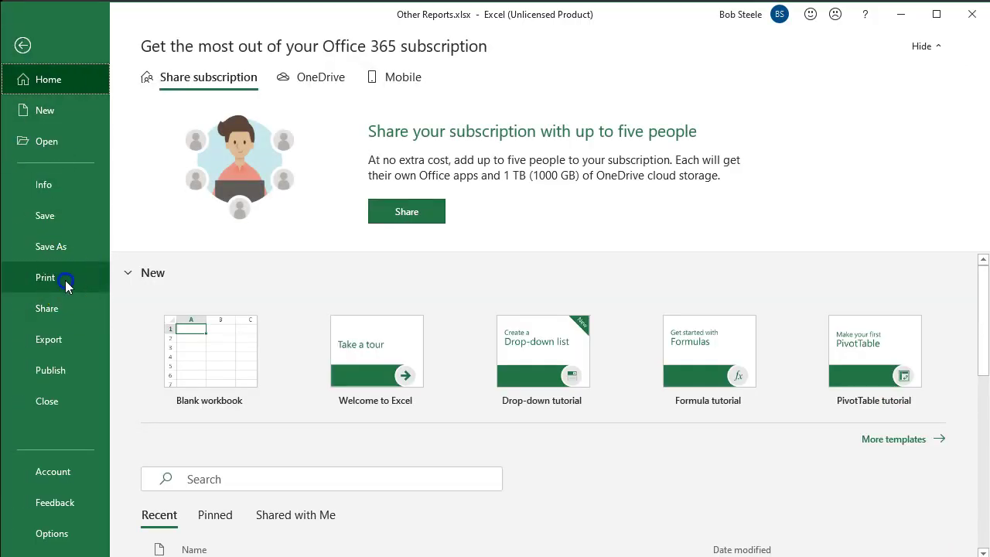
click(65, 280)
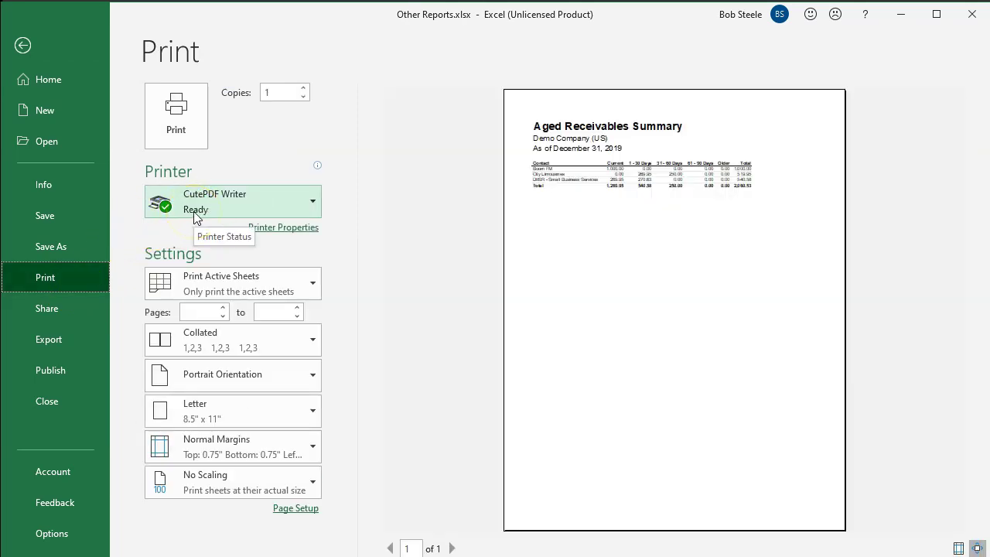
click(310, 300)
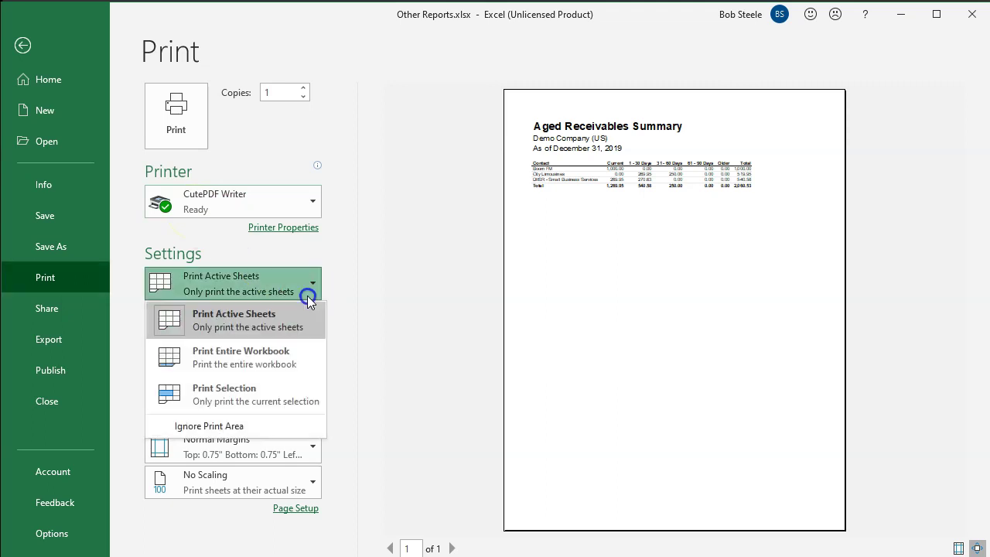
click(286, 355)
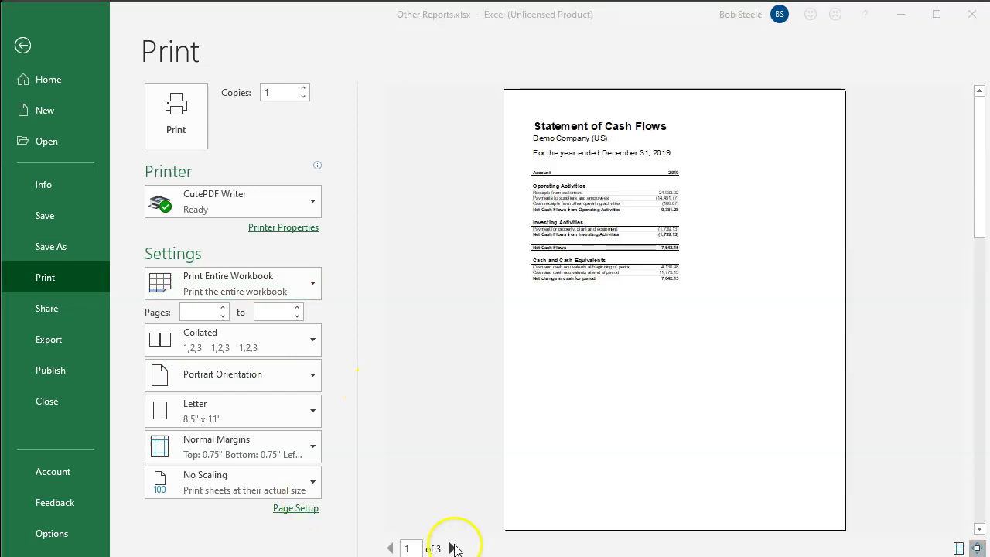
click(453, 549)
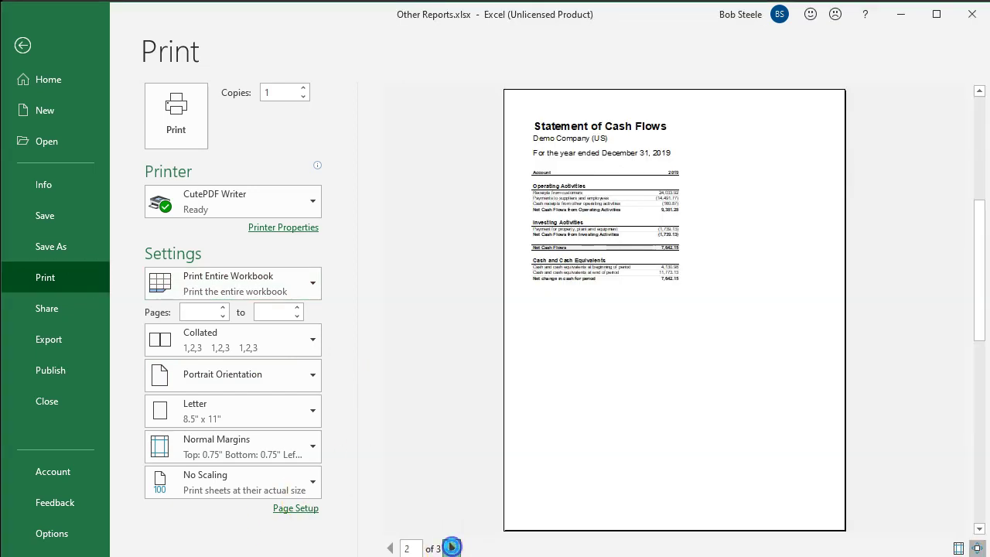
click(453, 548)
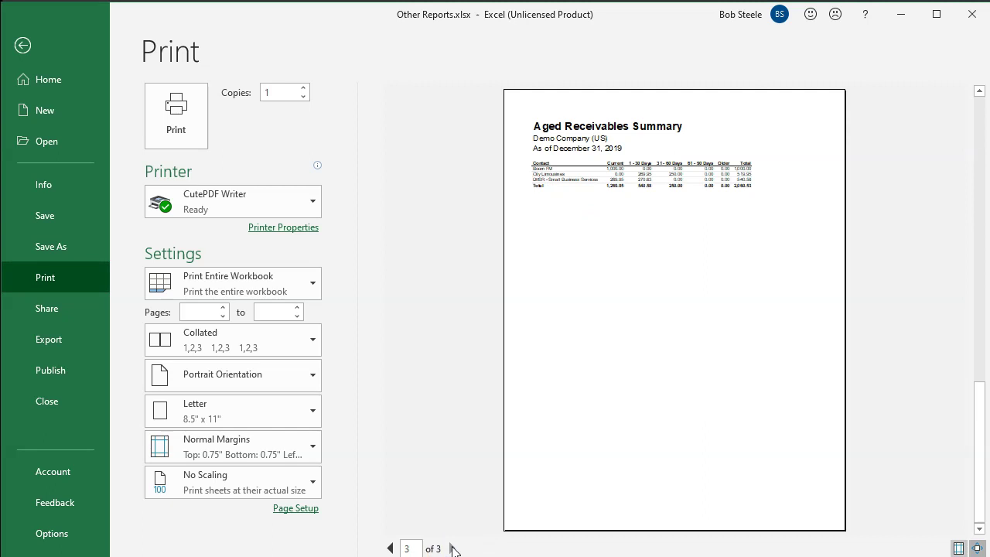
Print the workbook through CutePDF Writer as Other Reports.pdf in the Section 4 folder, replacing the existing file
click(196, 100)
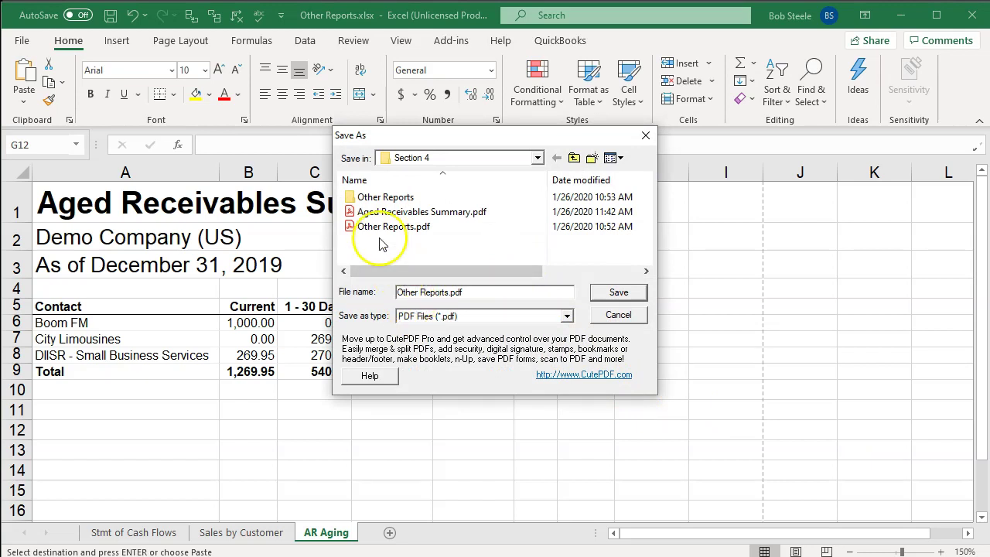
click(617, 292)
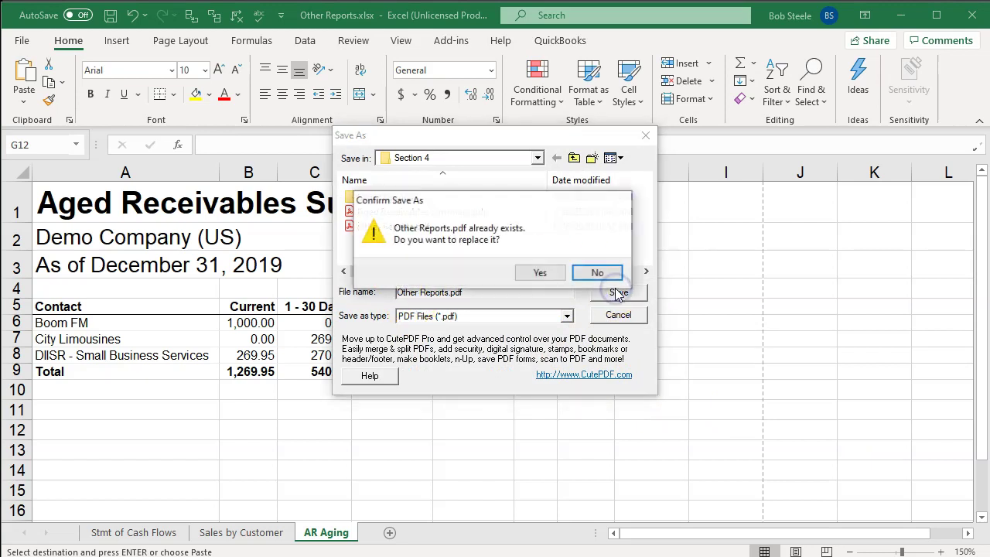
click(541, 274)
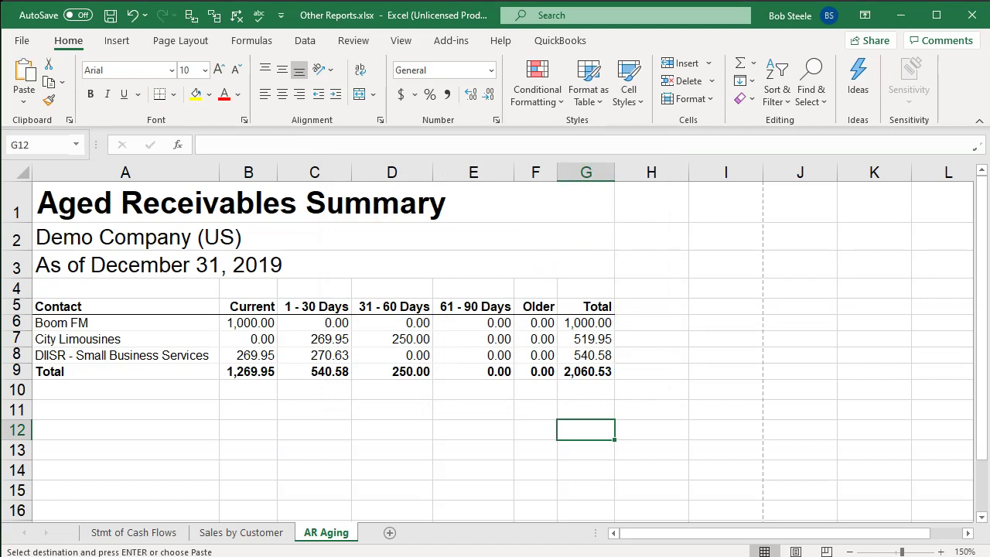
Move Aged Receivables Summary.pdf into the Other Reports folder in Section 4, and display that folder's files as icons
drag(989, 35, 732, 25)
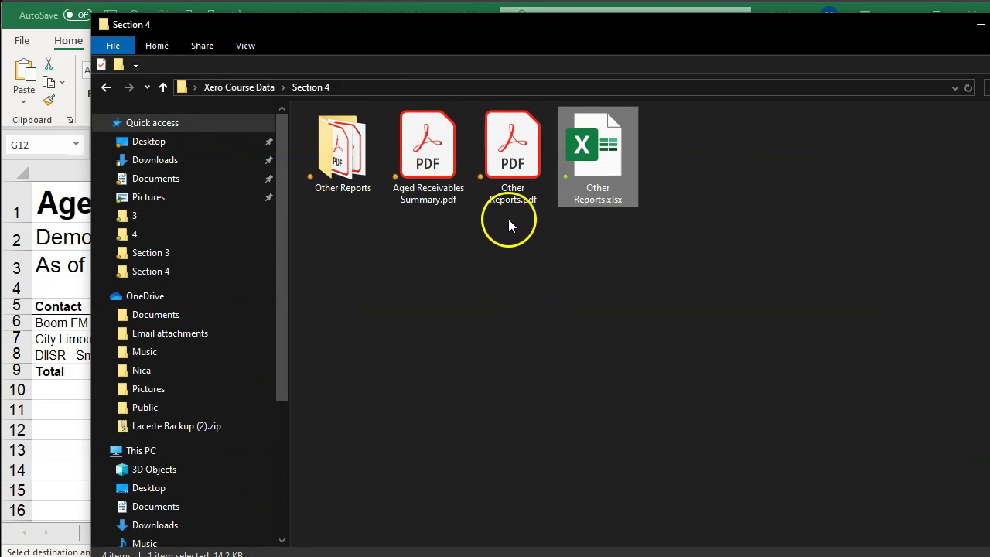
drag(458, 172, 368, 172)
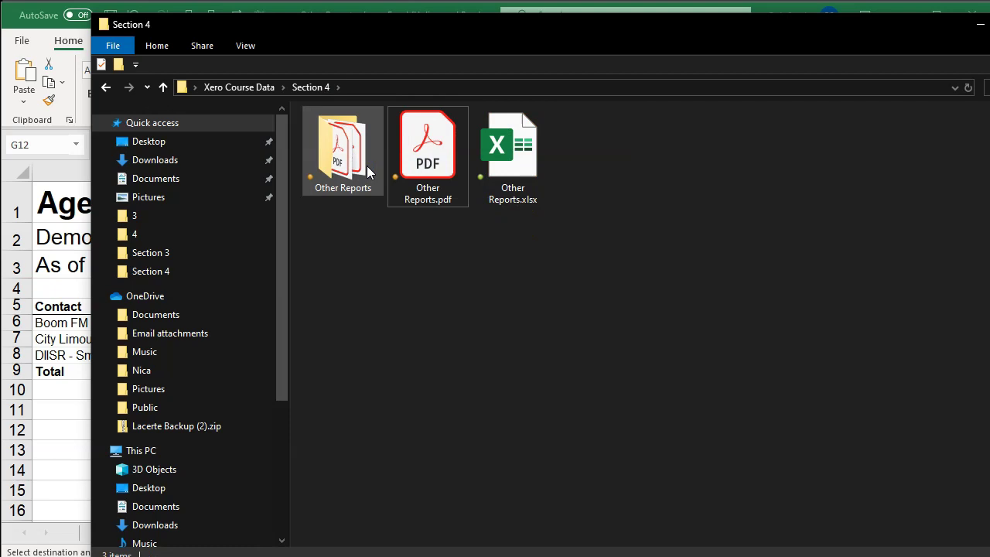
double_click(368, 171)
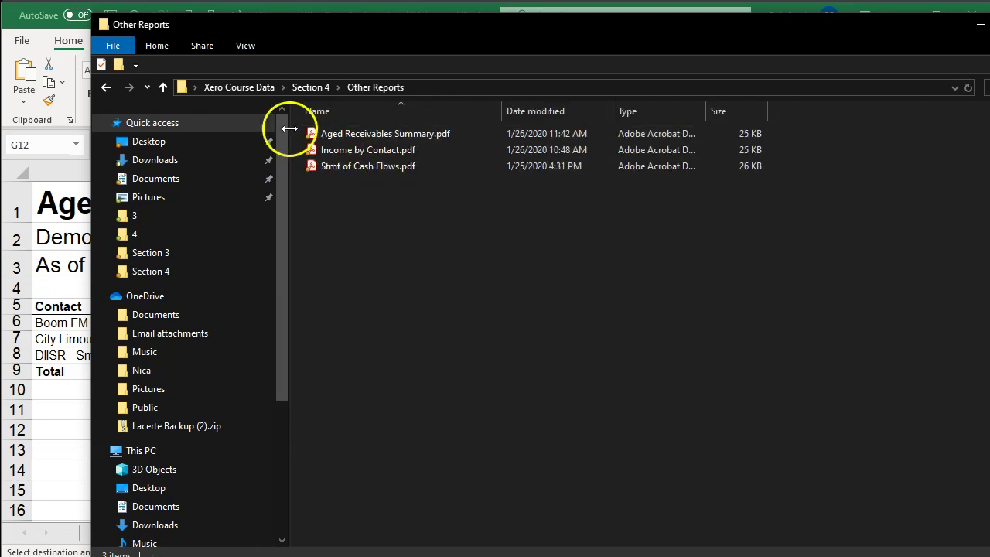
click(245, 47)
click(338, 67)
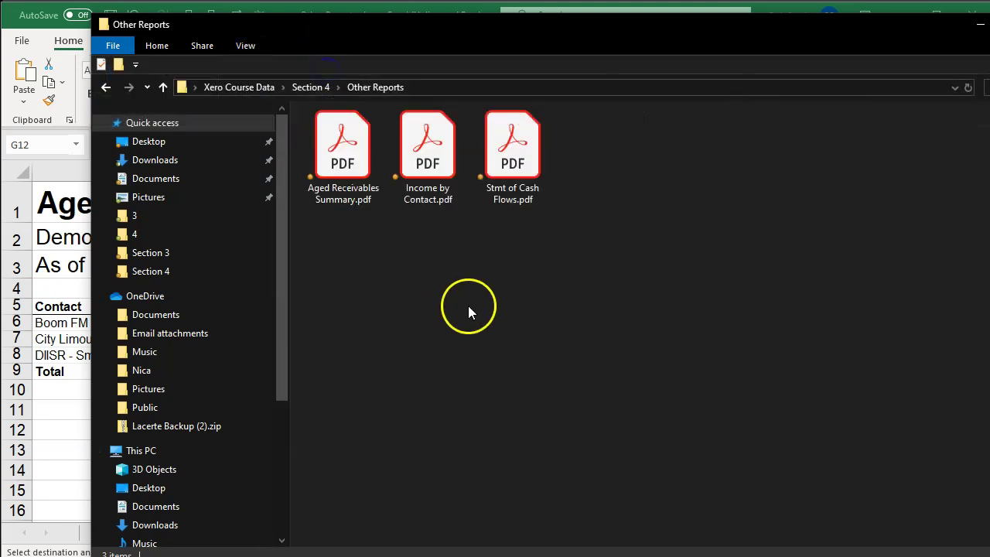
Compress the Other Reports folder in Section 4 into a zipped folder
click(304, 89)
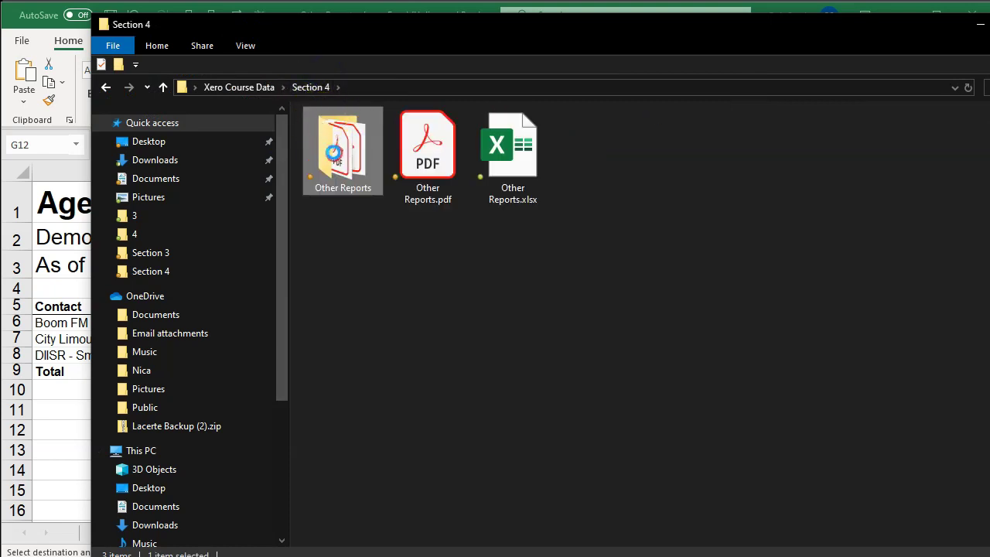
right_click(335, 156)
mouse_move(404, 403)
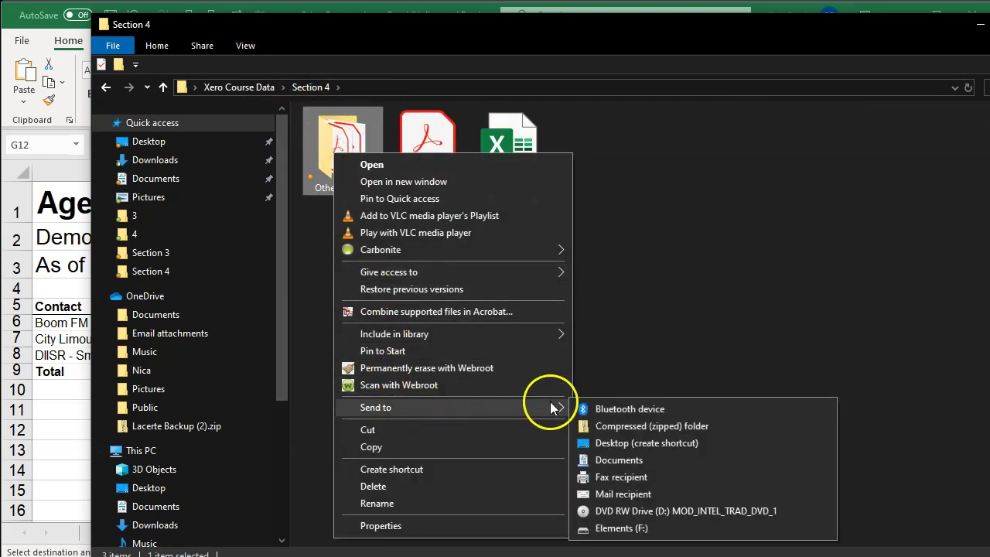
click(586, 430)
click(603, 331)
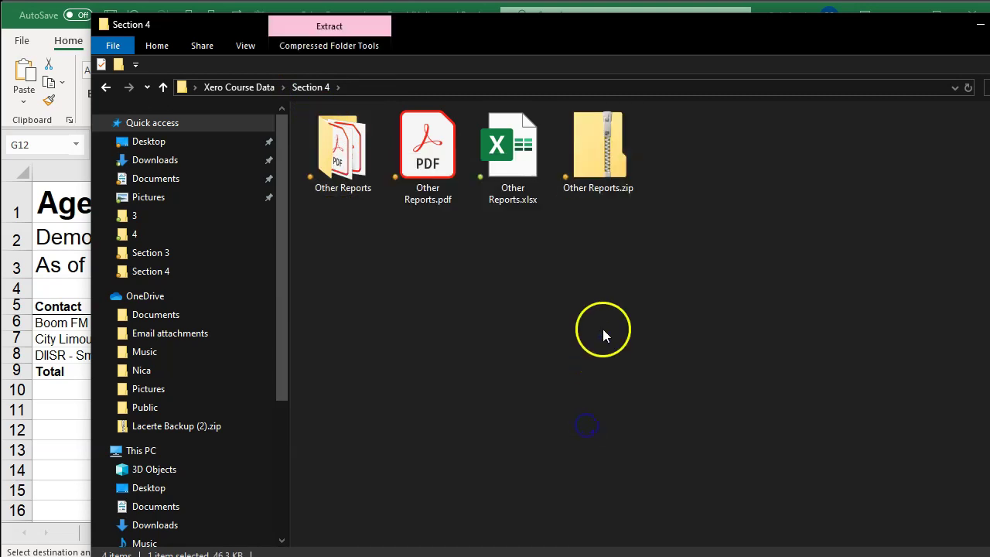
Delete Other Reports.zip from the Section 4 folder
click(611, 172)
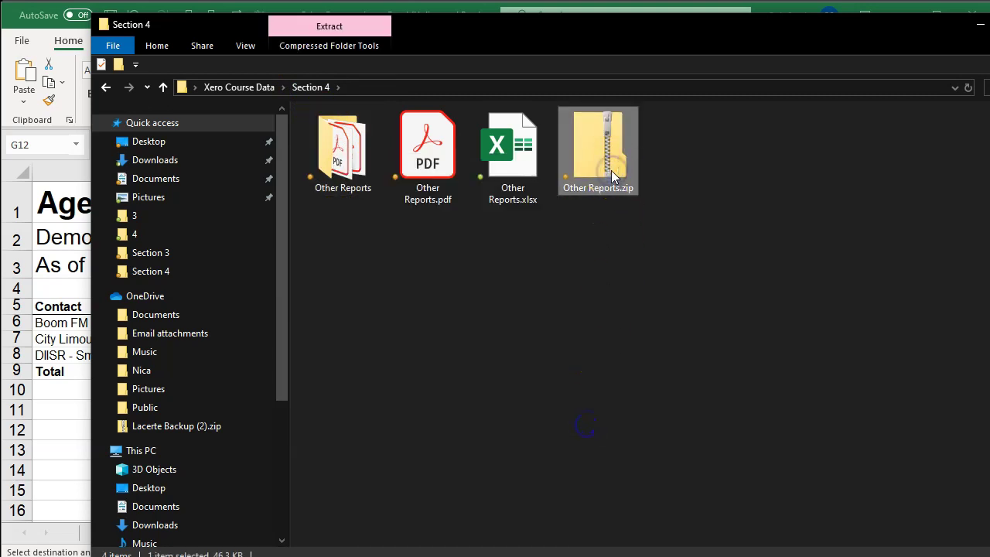
key(Delete)
click(519, 179)
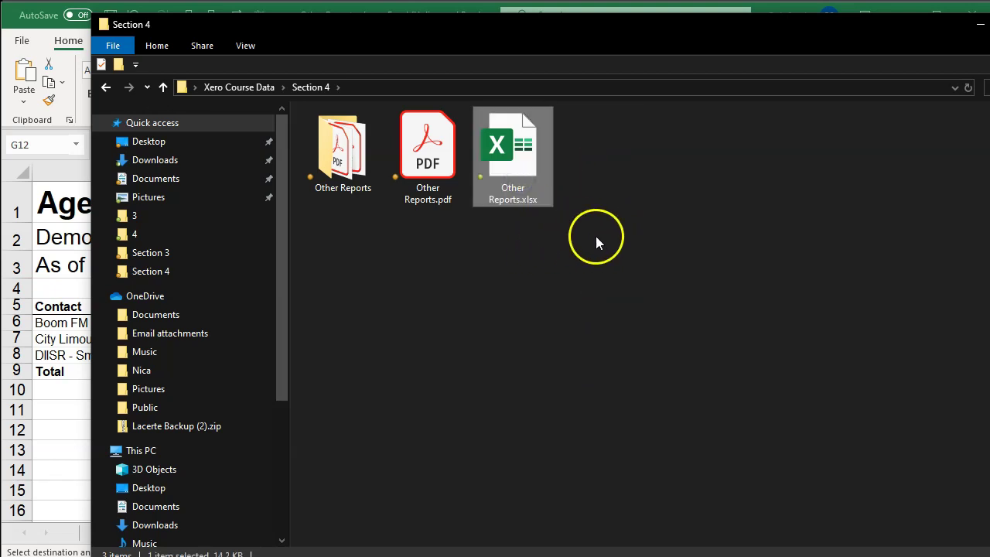
Open Other Reports.pdf from Section 4 and review its pages through to the Aged Receivables Summary
click(426, 167)
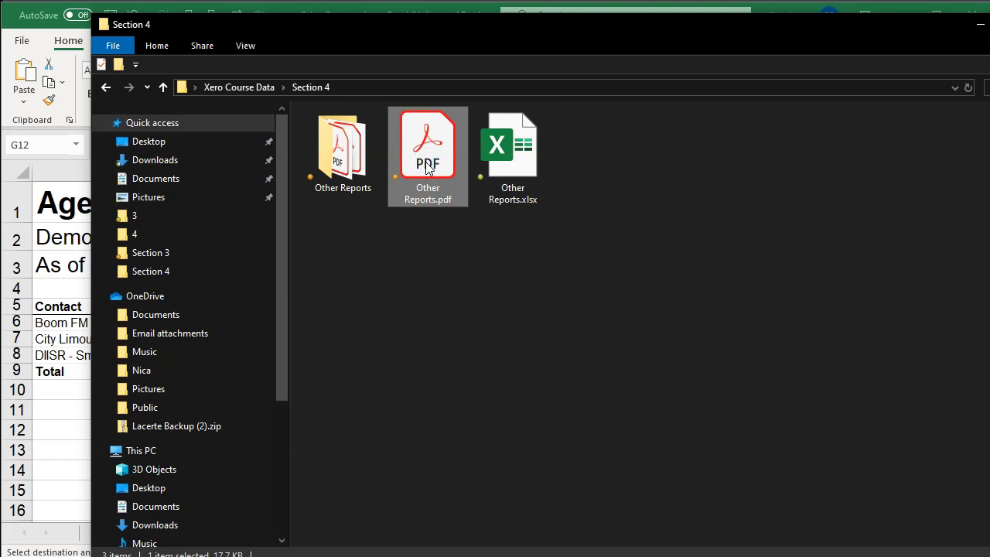
double_click(426, 167)
scroll(480, 290, down, 3)
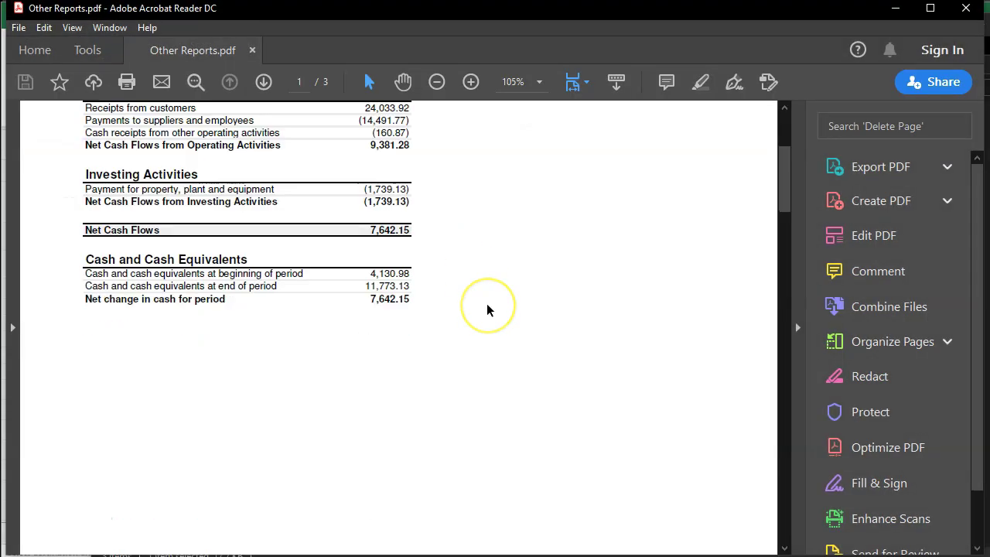
click(487, 303)
scroll(487, 305, down, 6)
click(490, 302)
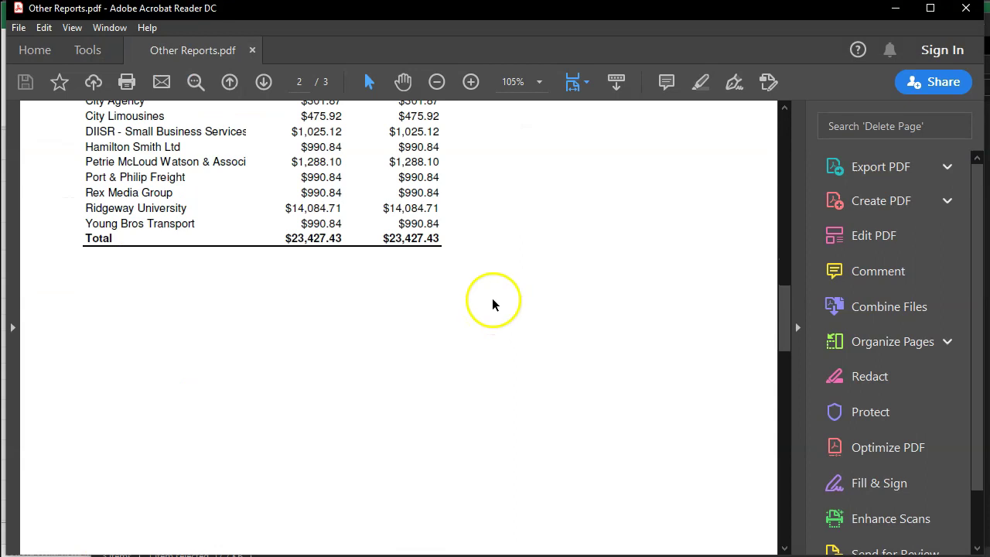
scroll(491, 302, down, 3)
scroll(493, 304, down, 3)
key(alt+Tab)
key(alt+Tab)
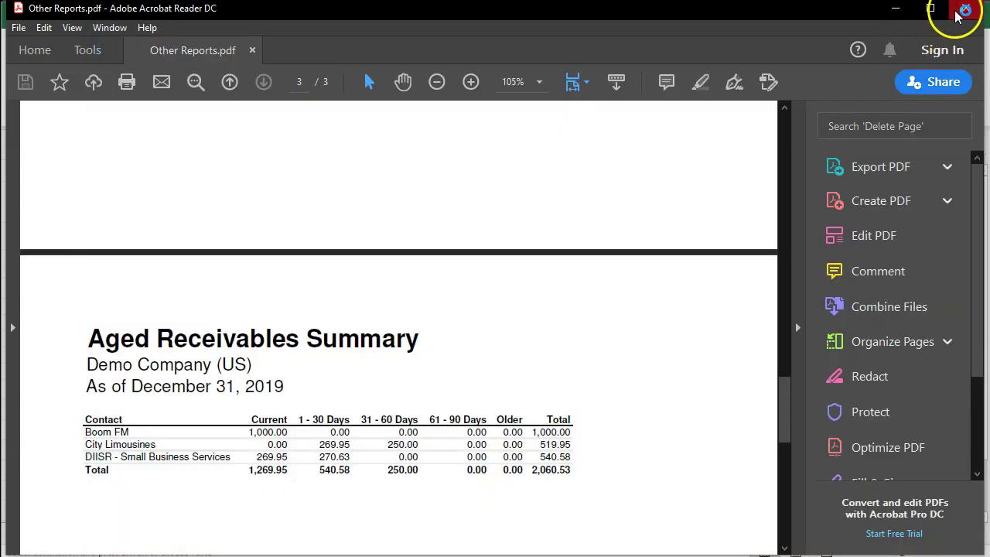